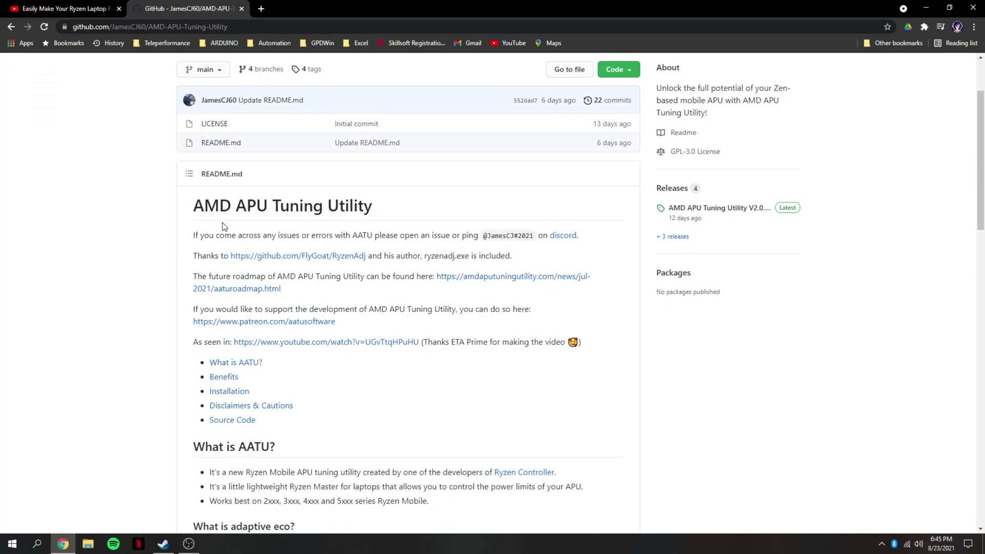
Step: Read the README sections on what AATU is, supported Ryzen series, adaptive eco, adaptive performance and the benefits of using it
{"action": "scroll", "coordinate": [214, 255], "scroll_direction": "down", "scroll_amount": 3}
{"action": "left_click_drag", "start_coordinate": [214, 332], "coordinate": [491, 338]}
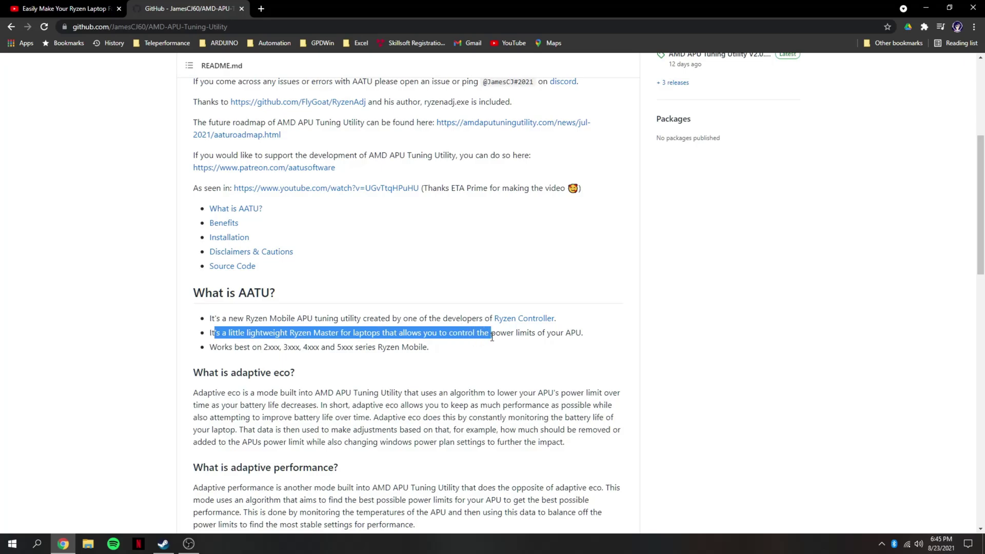
{"action": "left_click_drag", "start_coordinate": [210, 347], "coordinate": [286, 351]}
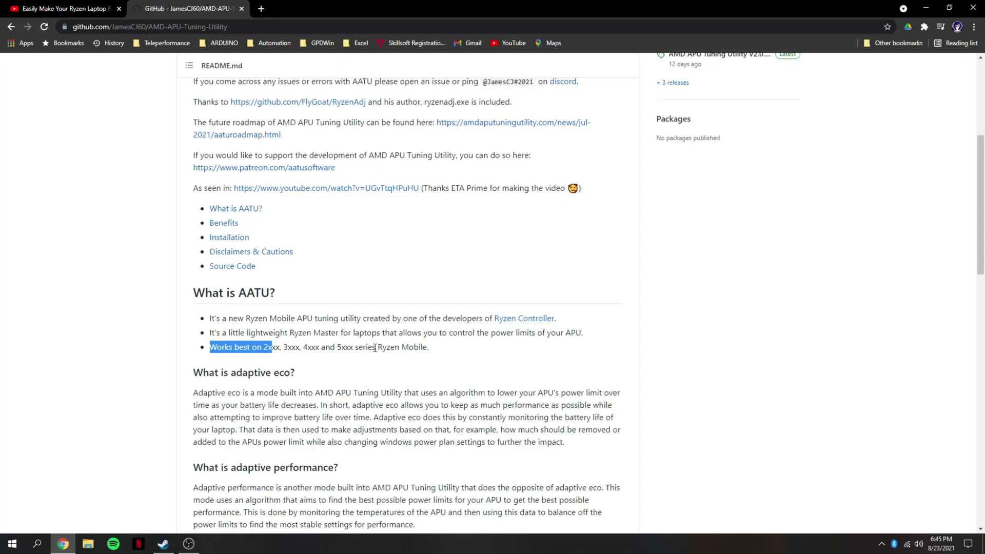
{"action": "left_click_drag", "start_coordinate": [432, 349], "coordinate": [354, 349]}
{"action": "left_click", "coordinate": [424, 346]}
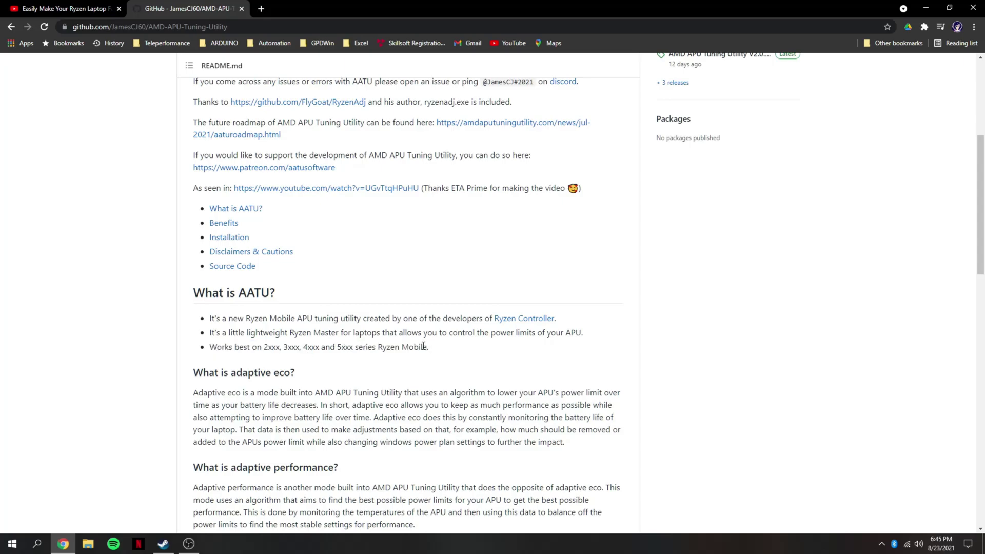
{"action": "scroll", "coordinate": [421, 347], "scroll_direction": "down", "scroll_amount": 4}
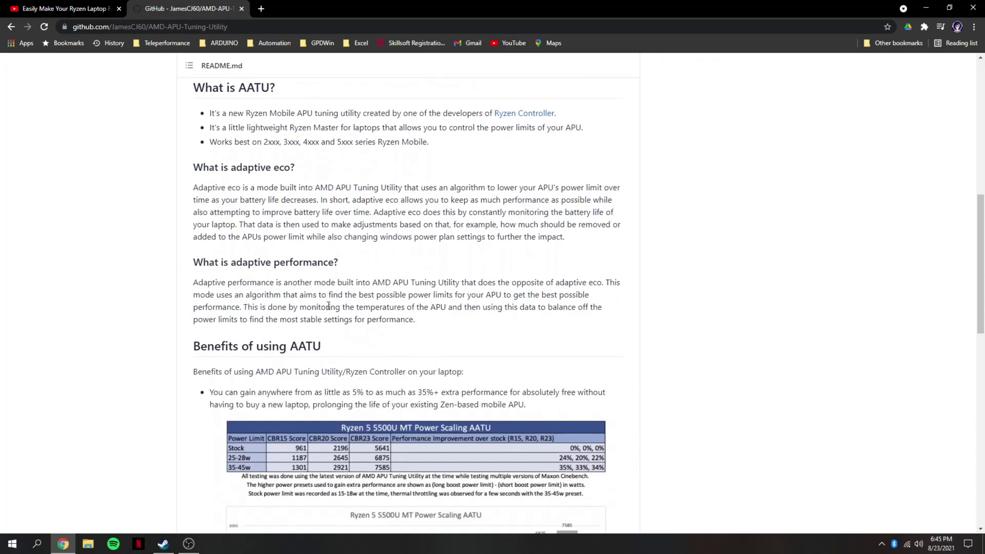
{"action": "left_click_drag", "start_coordinate": [192, 167], "coordinate": [325, 186]}
{"action": "left_click", "coordinate": [331, 241]}
{"action": "left_click_drag", "start_coordinate": [345, 263], "coordinate": [191, 262]}
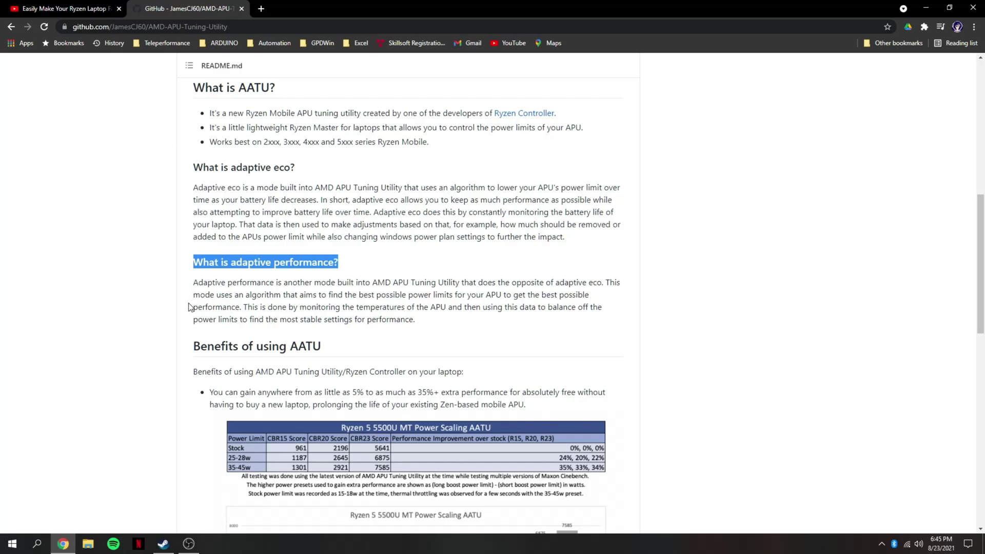
{"action": "scroll", "coordinate": [371, 286], "scroll_direction": "down", "scroll_amount": 1}
{"action": "left_click", "coordinate": [369, 286]}
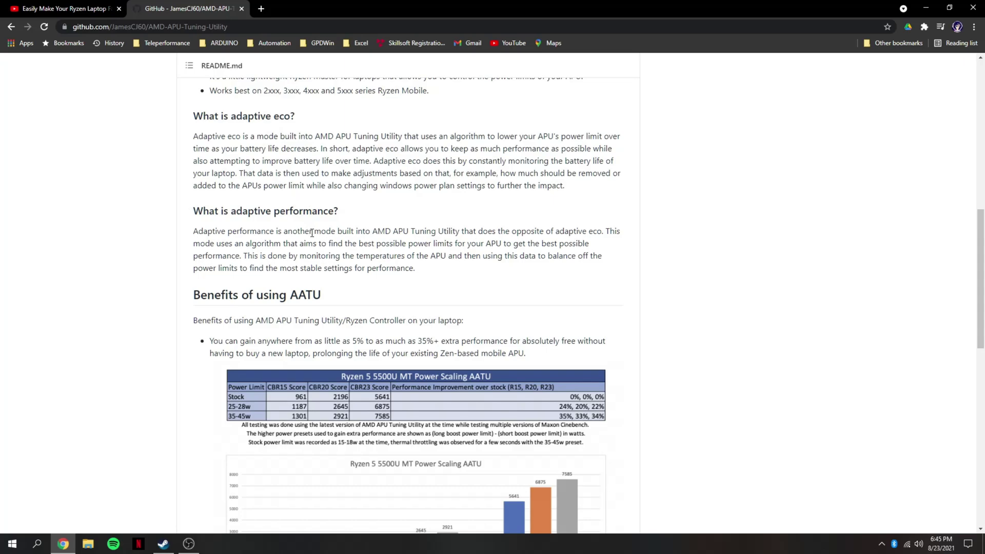
{"action": "scroll", "coordinate": [336, 241], "scroll_direction": "down", "scroll_amount": 2}
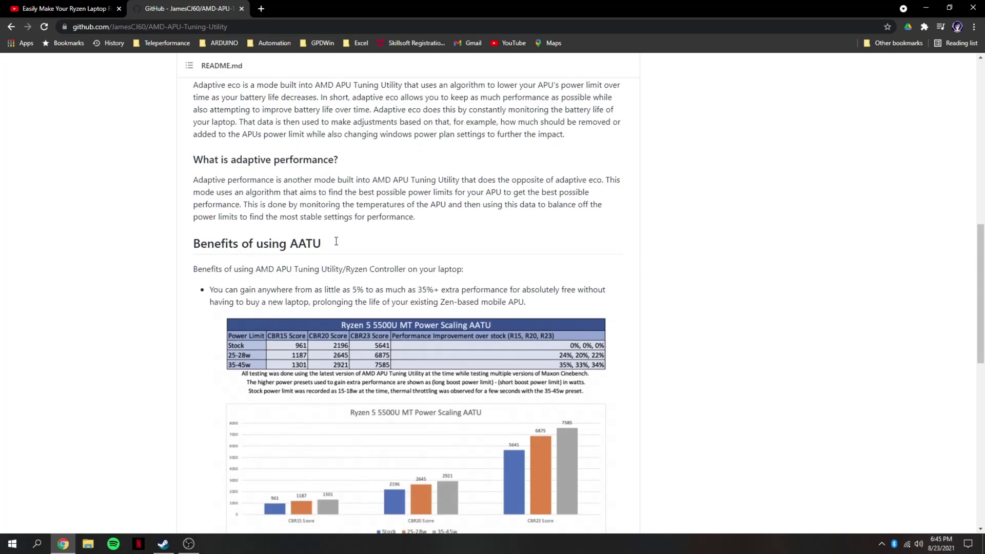
Step: Download AATU-V2-0-5-2-Beta-2.zip from the repository's V2.0.5.2 Beta 2 release and save it to the Desktop
{"action": "scroll", "coordinate": [336, 241], "scroll_direction": "up", "scroll_amount": 20}
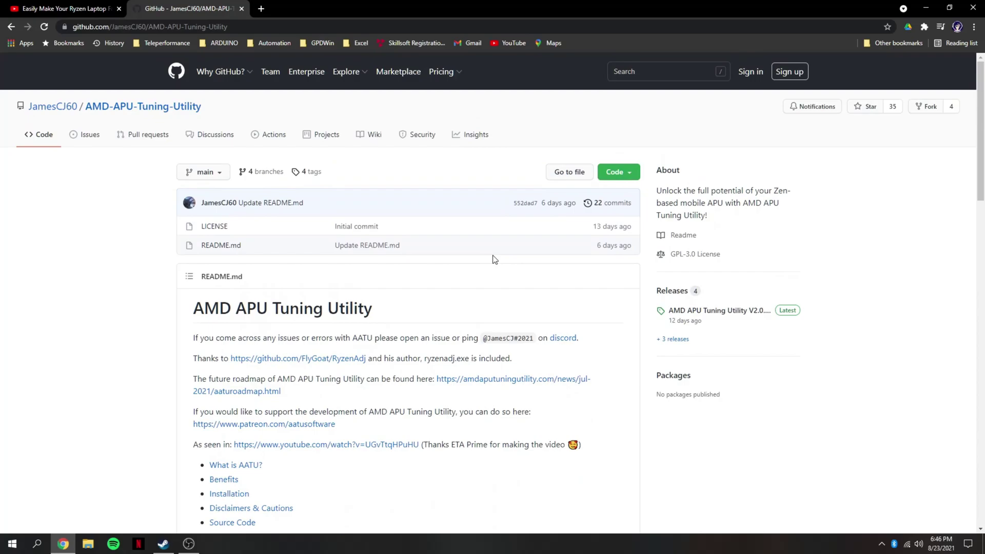
{"action": "left_click", "coordinate": [677, 291]}
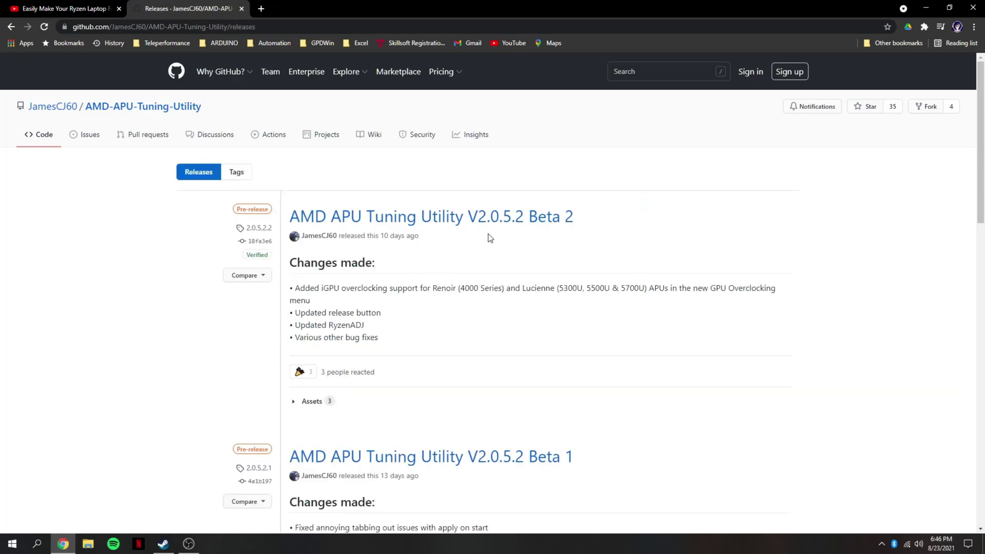
{"action": "left_click", "coordinate": [303, 402]}
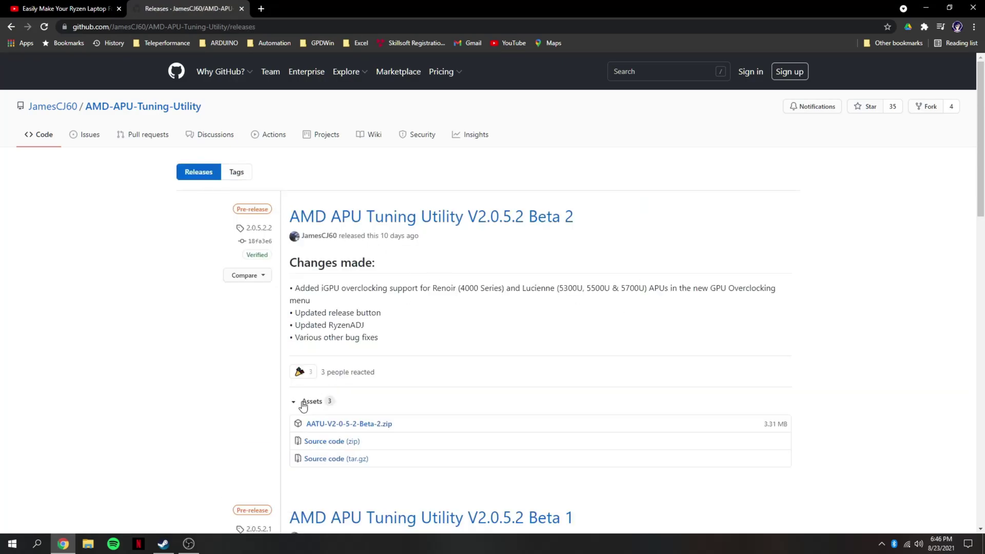
{"action": "scroll", "coordinate": [398, 376], "scroll_direction": "down", "scroll_amount": 1}
{"action": "left_click", "coordinate": [391, 373]}
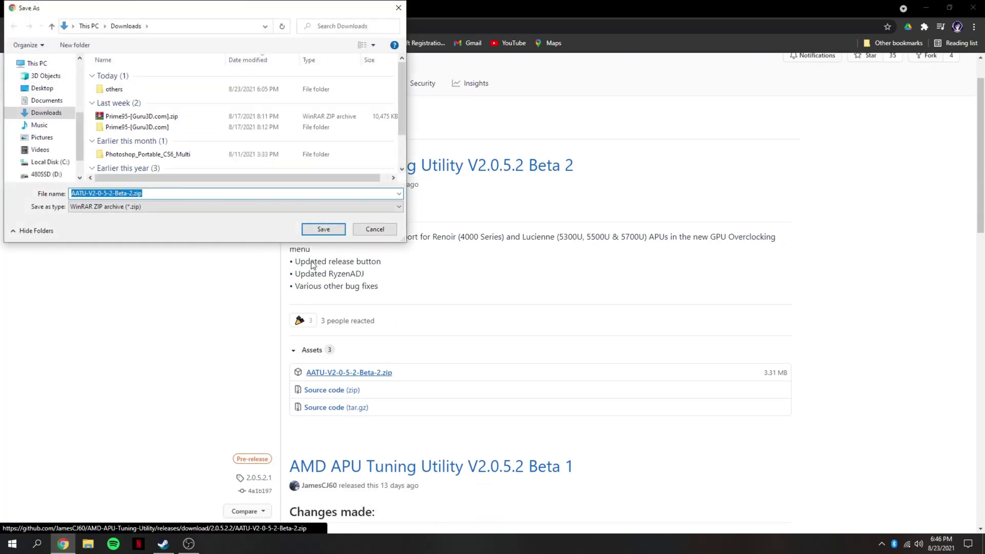
{"action": "left_click", "coordinate": [42, 88]}
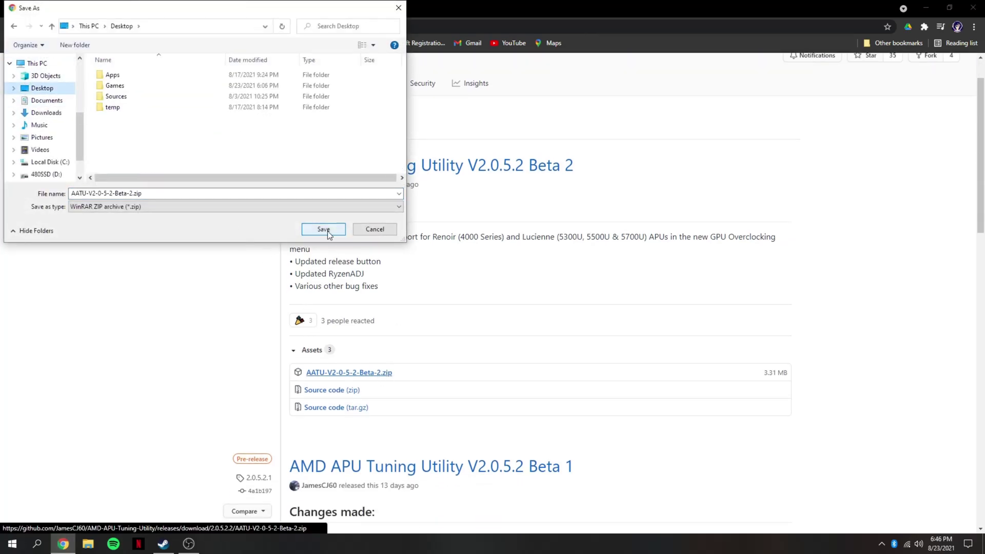
{"action": "left_click", "coordinate": [323, 229]}
Step: Show the downloaded archive in its folder and extract it into a folder named AATU-V2-0-5-2-Beta-2
{"action": "right_click", "coordinate": [84, 516]}
{"action": "left_click", "coordinate": [113, 491]}
{"action": "right_click", "coordinate": [367, 299]}
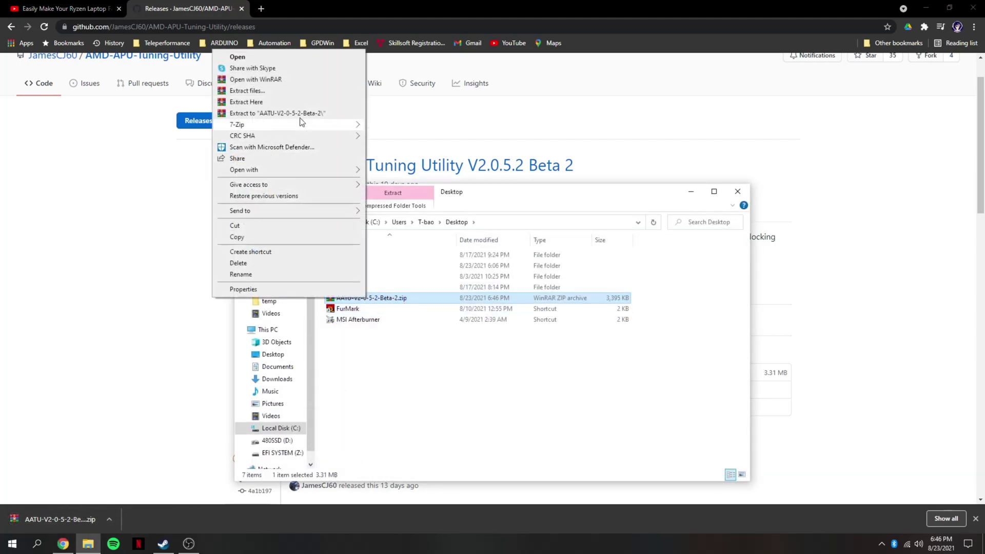
{"action": "left_click", "coordinate": [306, 114]}
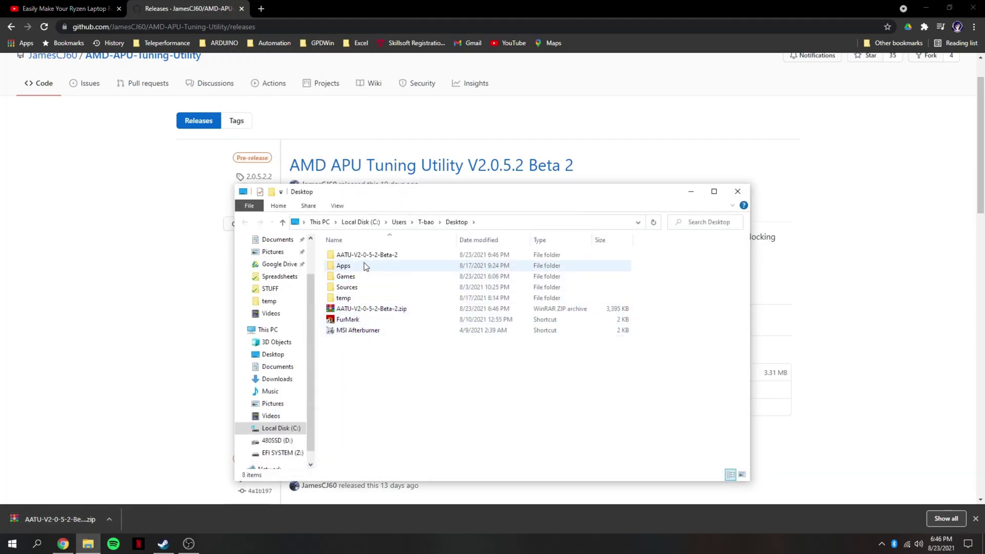
Step: Create a desktop shortcut for AMD APU Tuning Utility.exe from the extracted AATU folder
{"action": "double_click", "coordinate": [364, 256]}
{"action": "double_click", "coordinate": [369, 256]}
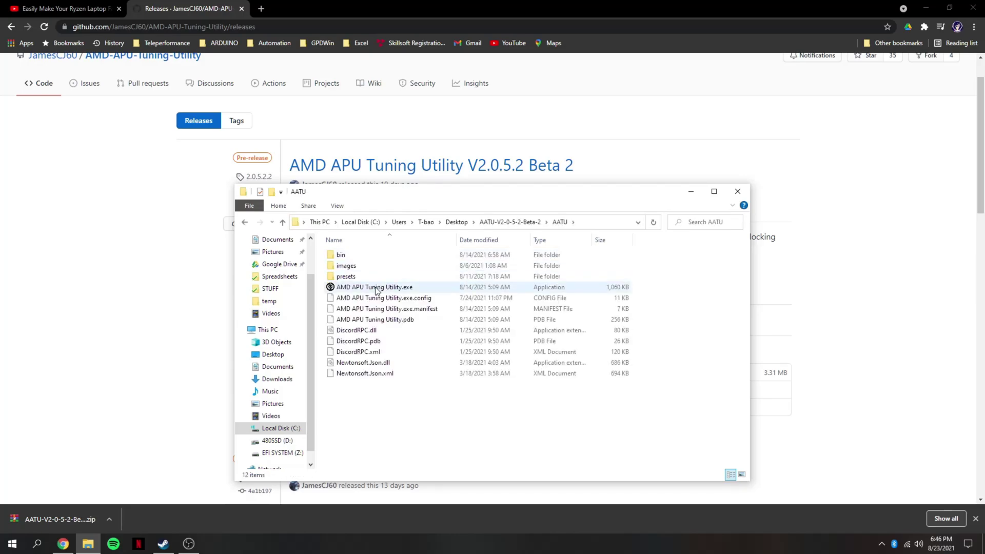
{"action": "double_click", "coordinate": [385, 287]}
{"action": "right_click", "coordinate": [376, 291]}
{"action": "mouse_move", "coordinate": [359, 201]}
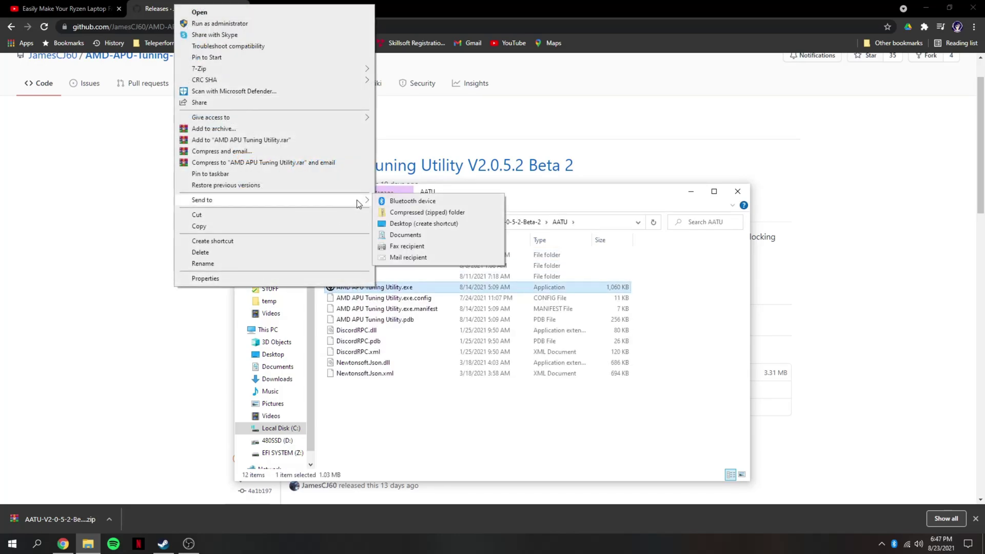
{"action": "left_click", "coordinate": [420, 224]}
Step: Minimize the browser and file windows and launch AMD APU Tuning Utility from the desktop
{"action": "left_click", "coordinate": [926, 8]}
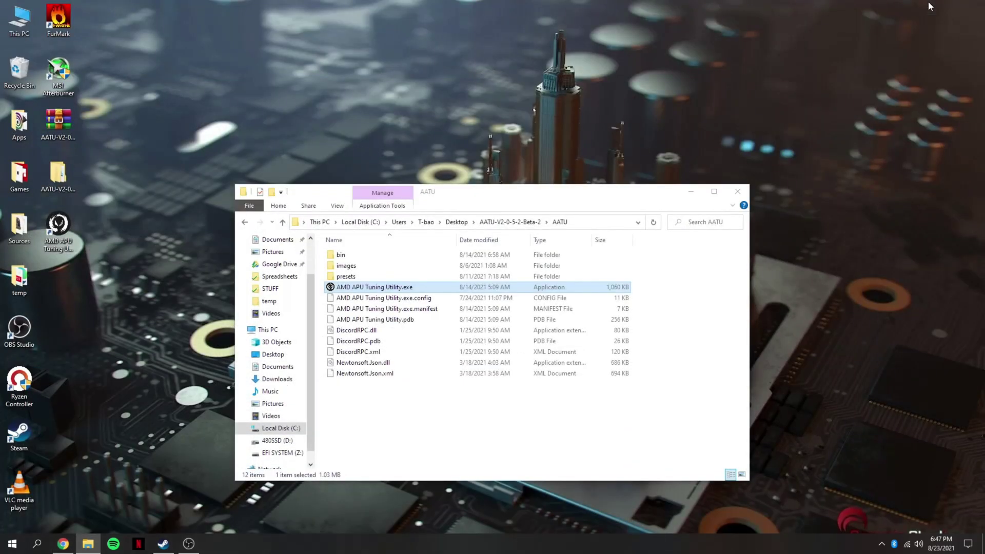
{"action": "left_click", "coordinate": [691, 191]}
{"action": "key", "text": "Return"}
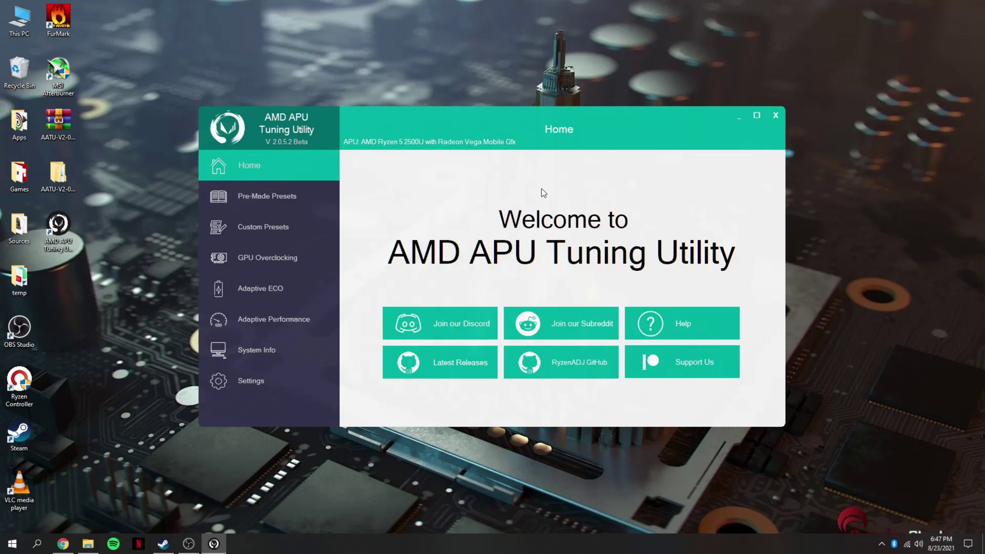
Step: Select the pre-made preset 2500U for the Ryzen 2000 Series U
{"action": "left_click", "coordinate": [265, 204]}
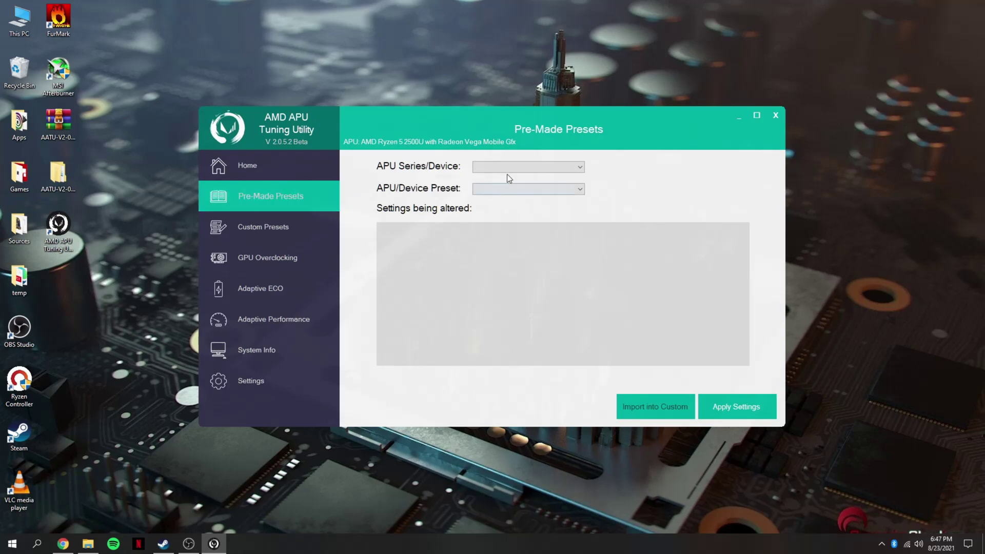
{"action": "left_click", "coordinate": [557, 172]}
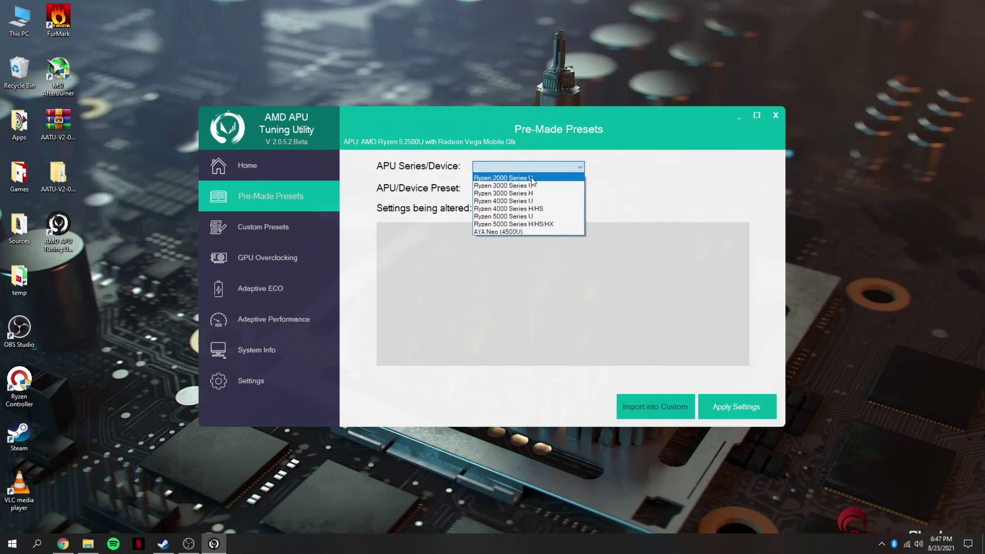
{"action": "left_click", "coordinate": [543, 178]}
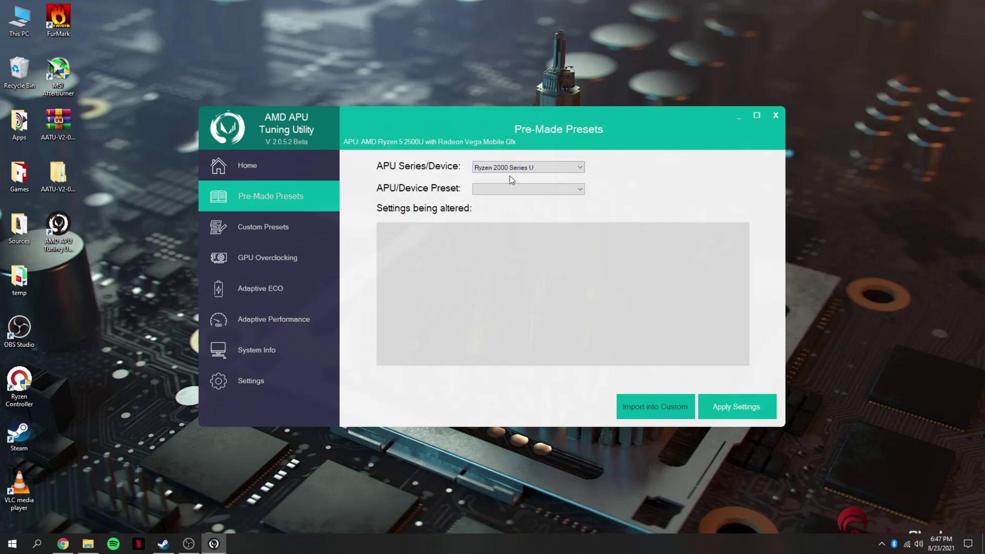
{"action": "left_click", "coordinate": [507, 189]}
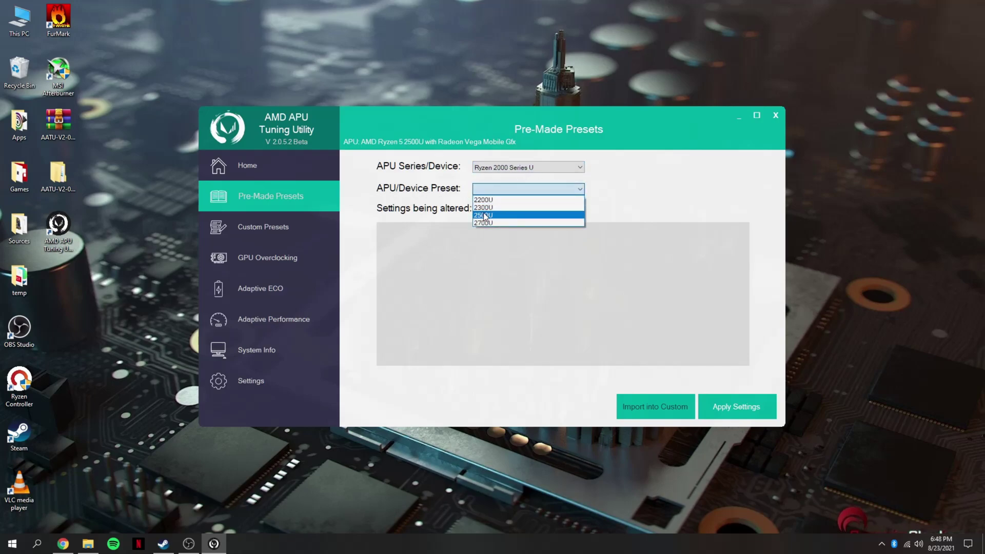
{"action": "left_click", "coordinate": [504, 216]}
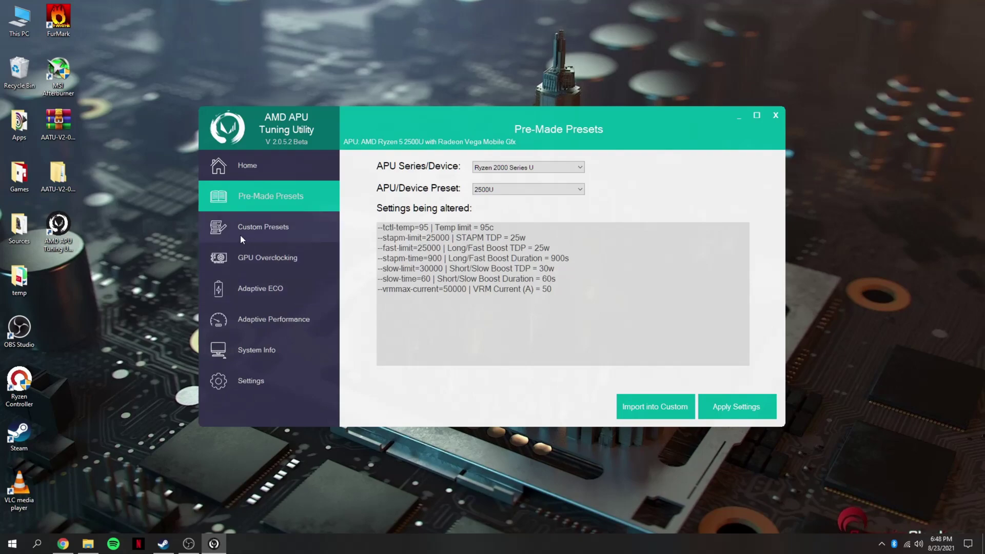
Step: Save the current values as a custom preset named "default"
{"action": "left_click", "coordinate": [288, 229]}
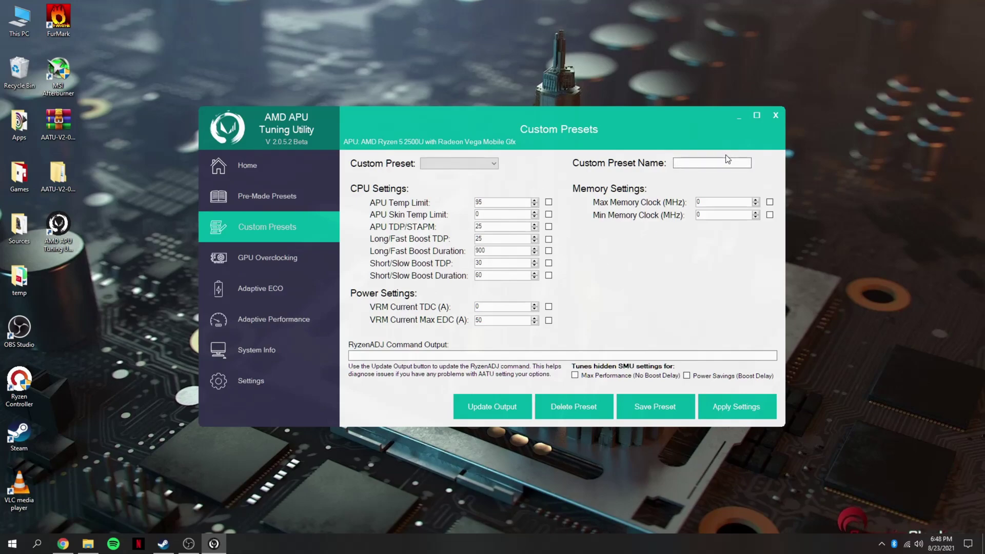
{"action": "left_click", "coordinate": [715, 163]}
{"action": "type", "text": "default"}
{"action": "left_click", "coordinate": [656, 413]}
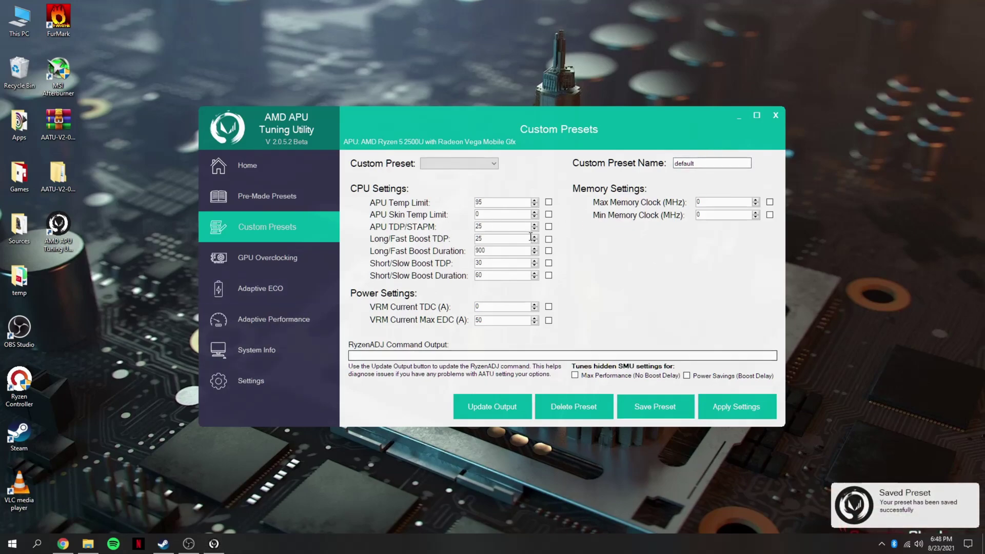
Step: Set APU TDP/STAPM, Long/Fast Boost TDP and Short/Slow Boost TDP to 35, and VRM Current Max EDC to 65
{"action": "double_click", "coordinate": [523, 226]}
{"action": "type", "text": "35"}
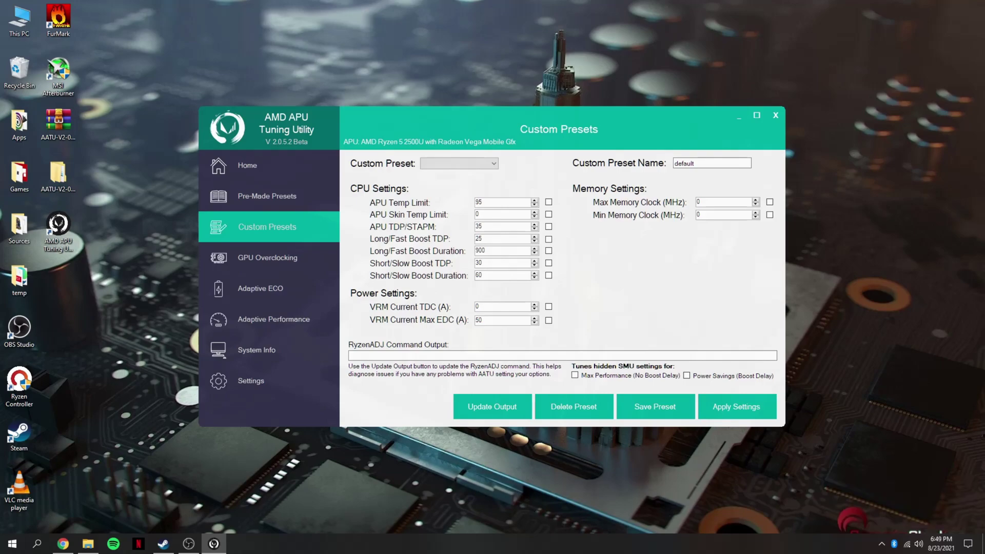
{"action": "double_click", "coordinate": [492, 237]}
{"action": "type", "text": "35"}
{"action": "double_click", "coordinate": [477, 263]}
{"action": "type", "text": "3"}
{"action": "double_click", "coordinate": [484, 202]}
{"action": "left_click_drag", "start_coordinate": [485, 202], "coordinate": [453, 201]}
{"action": "left_click_drag", "start_coordinate": [484, 320], "coordinate": [449, 320]}
{"action": "type", "text": "65"}
Step: Enable the APU temperature limit, TDP/STAPM, both boost TDPs and durations, VRM Current Max EDC, and the Max Performance option
{"action": "left_click", "coordinate": [548, 202]}
{"action": "left_click", "coordinate": [548, 226]}
{"action": "left_click", "coordinate": [549, 239]}
{"action": "left_click", "coordinate": [548, 250]}
{"action": "left_click", "coordinate": [549, 262]}
{"action": "left_click", "coordinate": [548, 276]}
{"action": "left_click", "coordinate": [549, 321]}
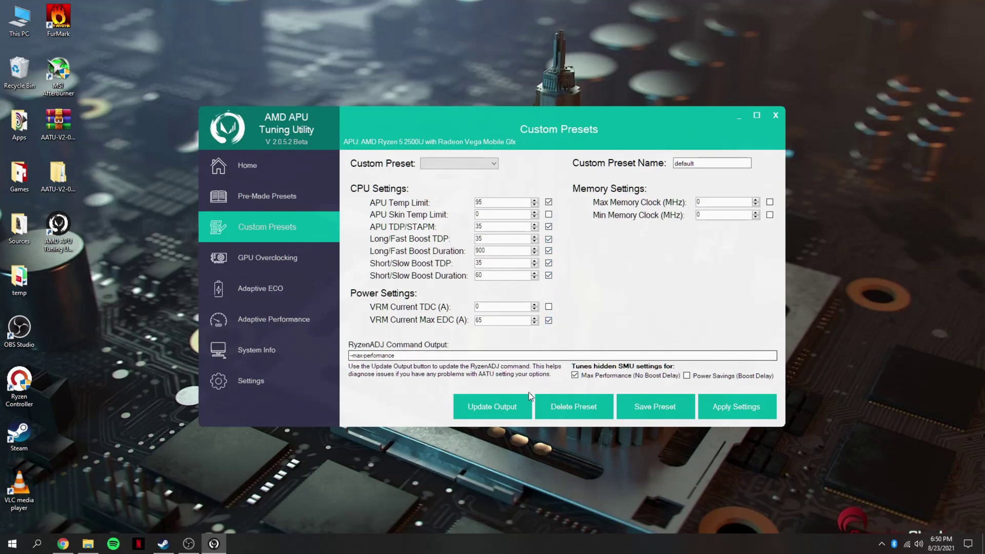
Step: Update the RyzenADJ command output, apply the custom settings and dismiss the notification
{"action": "left_click", "coordinate": [509, 402]}
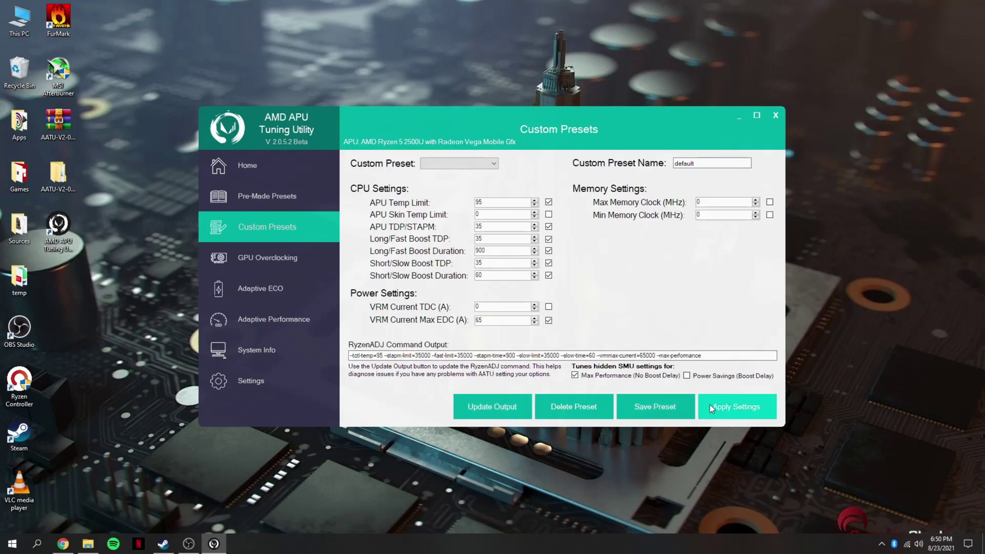
{"action": "left_click", "coordinate": [725, 407]}
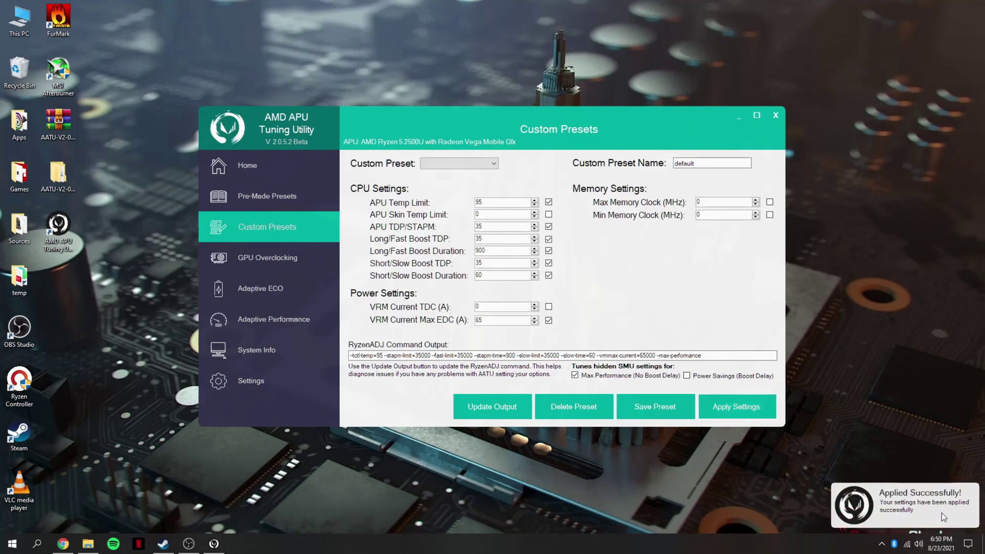
{"action": "left_click", "coordinate": [941, 513]}
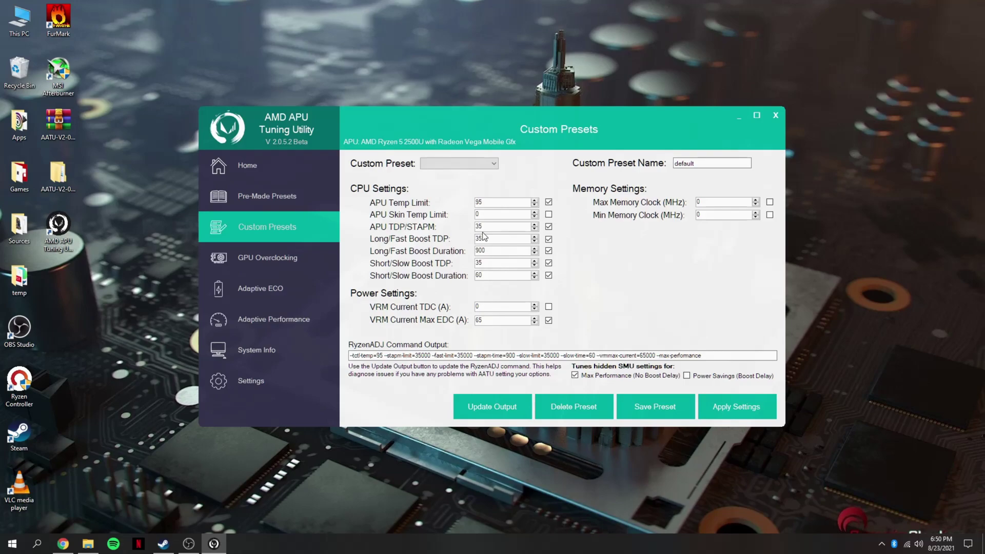
Step: Open HWiNFO64's Sensor Status window and examine the CPU temperature, power and STAPM limit readings
{"action": "left_click", "coordinate": [46, 541]}
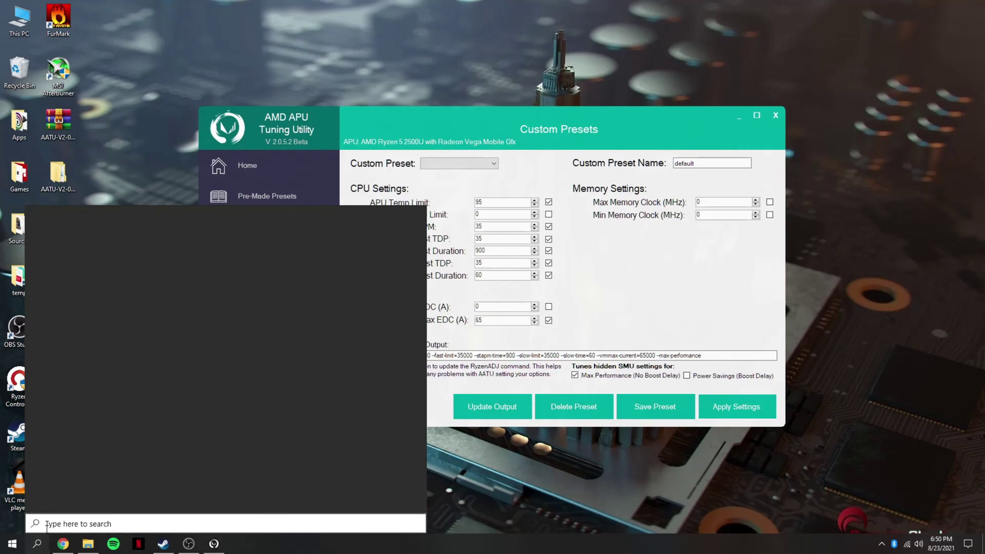
{"action": "type", "text": "hw"}
{"action": "left_click", "coordinate": [93, 277]}
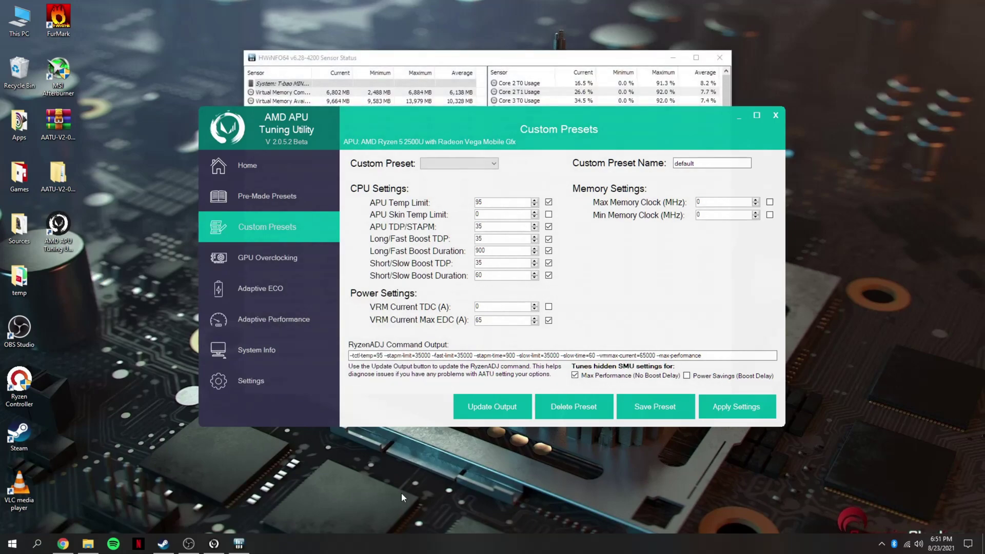
{"action": "left_click", "coordinate": [567, 58]}
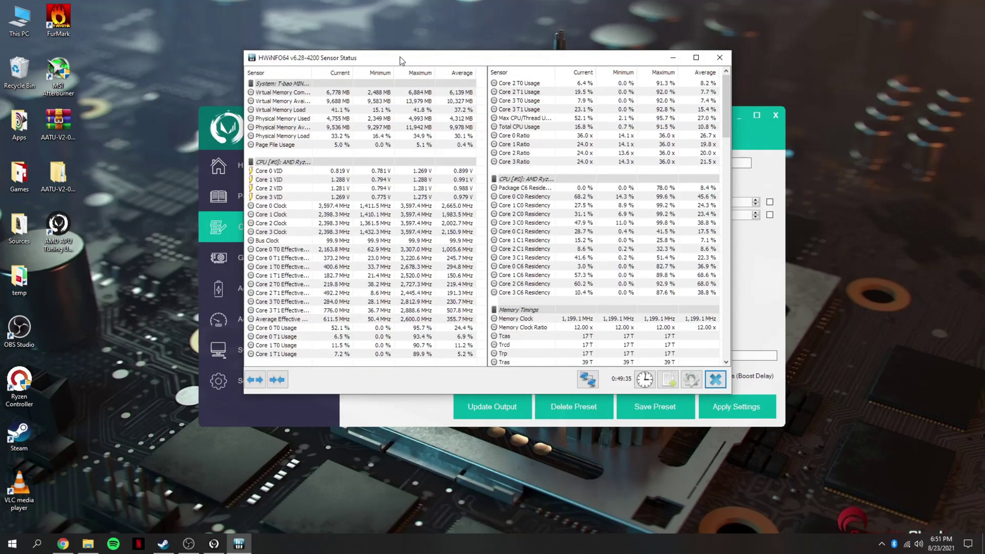
{"action": "scroll", "coordinate": [570, 259], "scroll_direction": "down", "scroll_amount": 11}
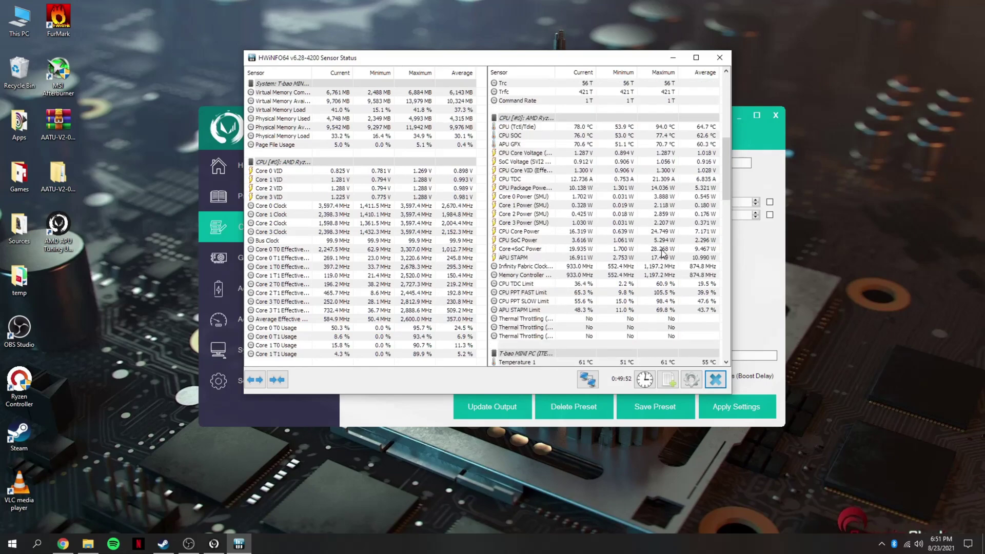
Step: Search Windows for Prime95, launch it and start a Blend torture test
{"action": "left_click", "coordinate": [48, 543]}
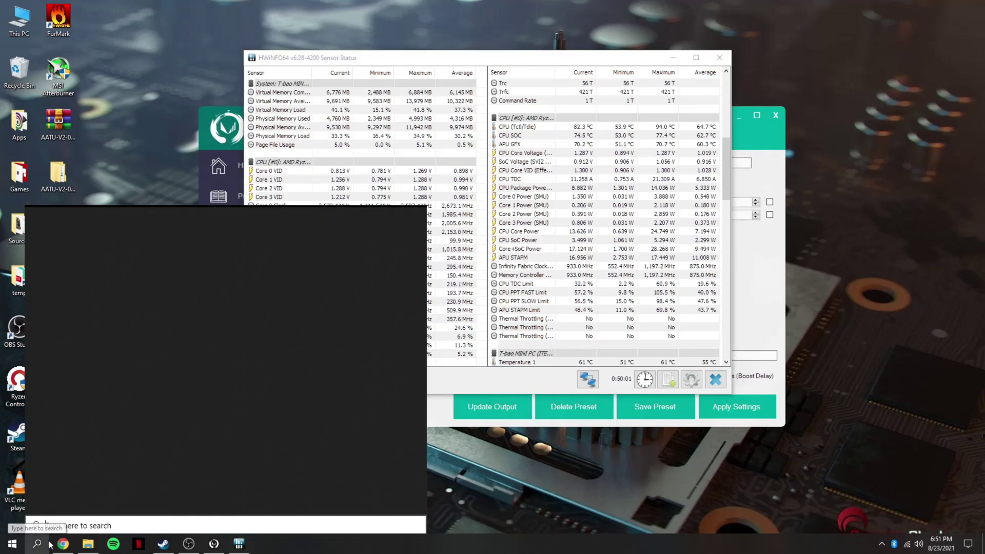
{"action": "type", "text": "ime"}
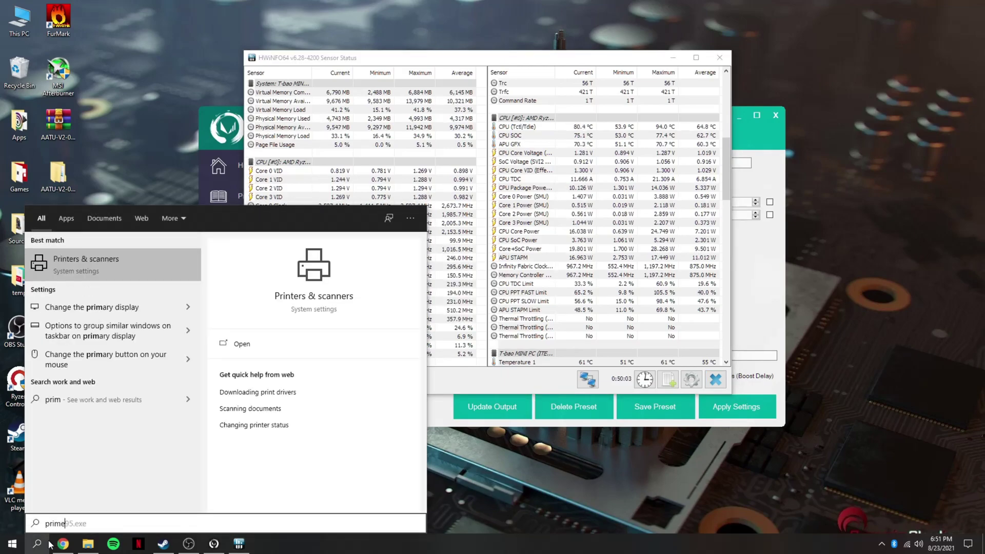
{"action": "left_click", "coordinate": [132, 280]}
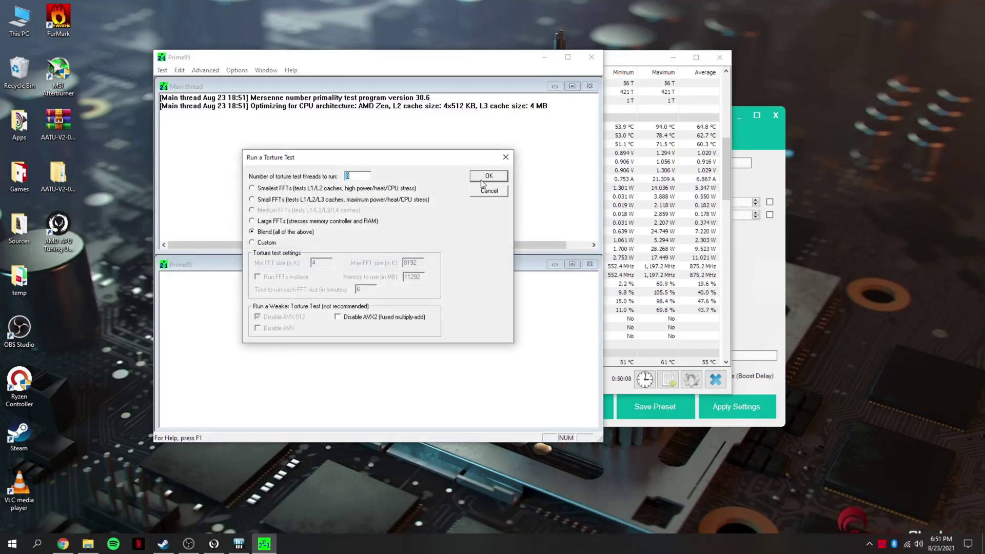
{"action": "left_click", "coordinate": [486, 177]}
Step: Open the Core+SoC Power graph in HWiNFO64 and place it over the lower middle of the Sensor Status window
{"action": "left_click", "coordinate": [668, 251]}
{"action": "double_click", "coordinate": [668, 252]}
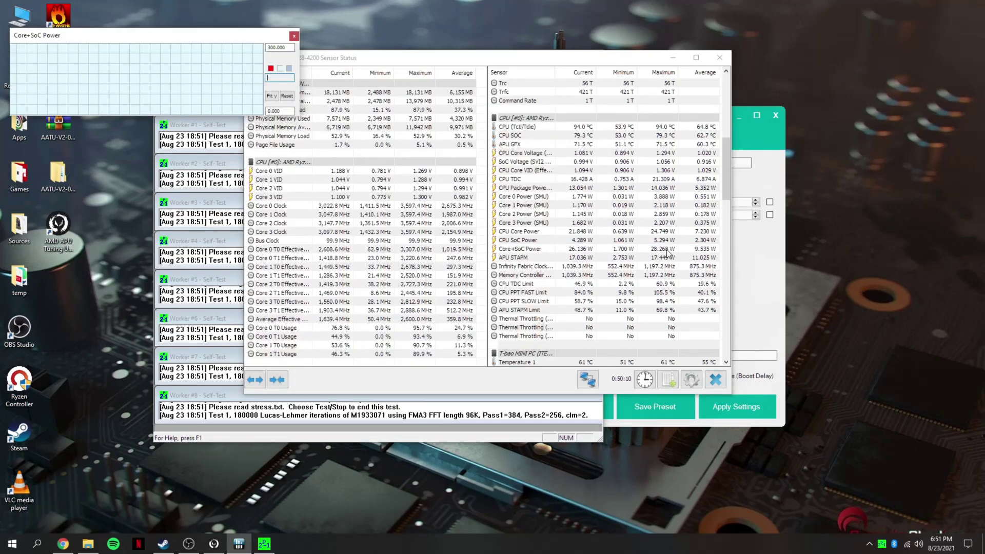
{"action": "left_click_drag", "start_coordinate": [185, 39], "coordinate": [413, 254]}
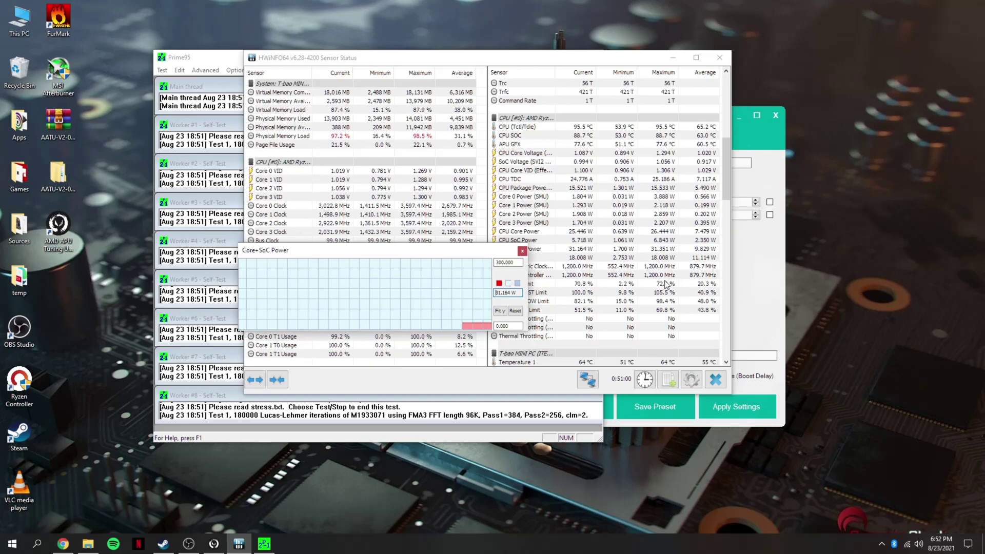
Step: Switch to AMD APU Tuning Utility, load the default custom preset, update its RyzenADJ command output and apply the settings
{"action": "left_click", "coordinate": [758, 282]}
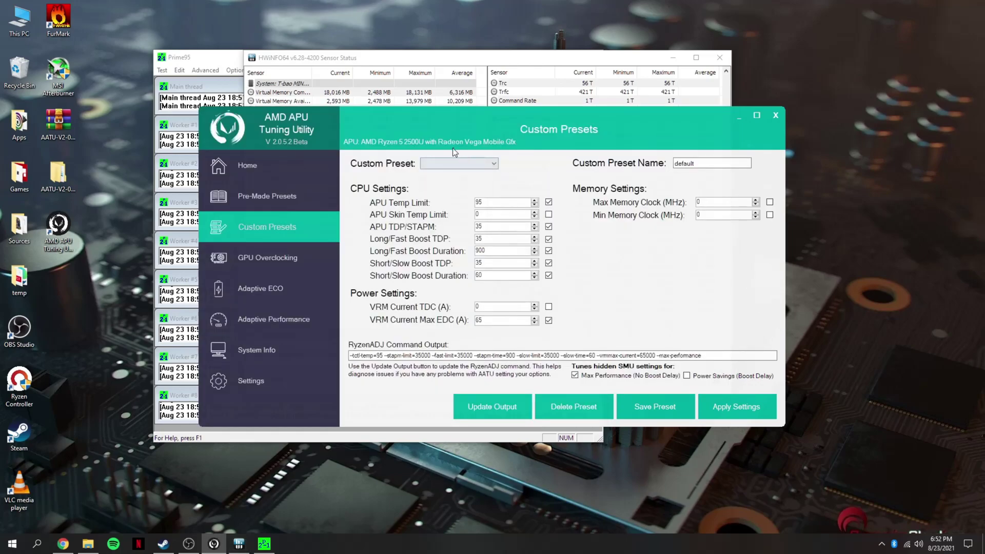
{"action": "left_click", "coordinate": [497, 405]}
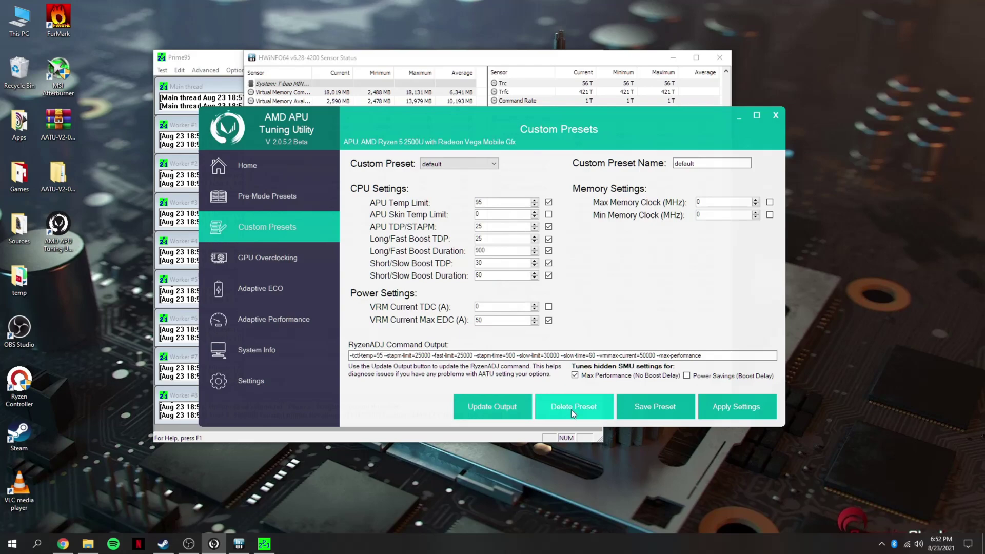
{"action": "left_click", "coordinate": [722, 412]}
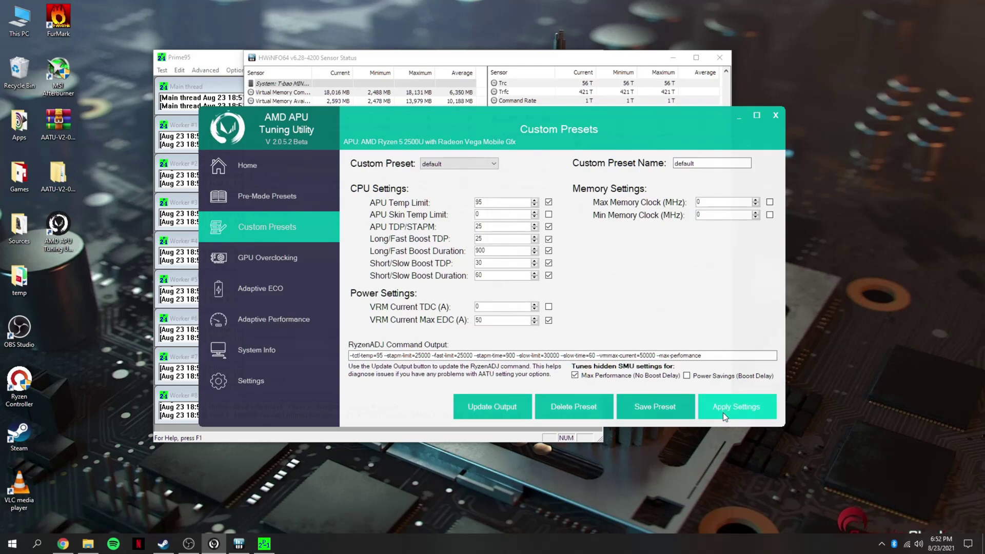
Step: Return to HWiNFO64's Sensor Status window and reset the recorded sensor statistics to examine power under the default preset
{"action": "left_click", "coordinate": [528, 62]}
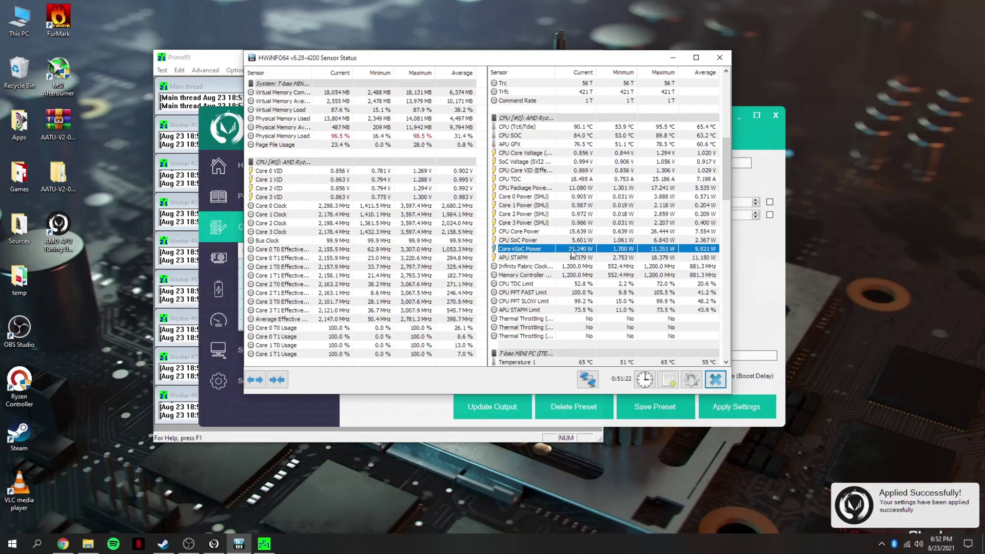
{"action": "left_click", "coordinate": [644, 380]}
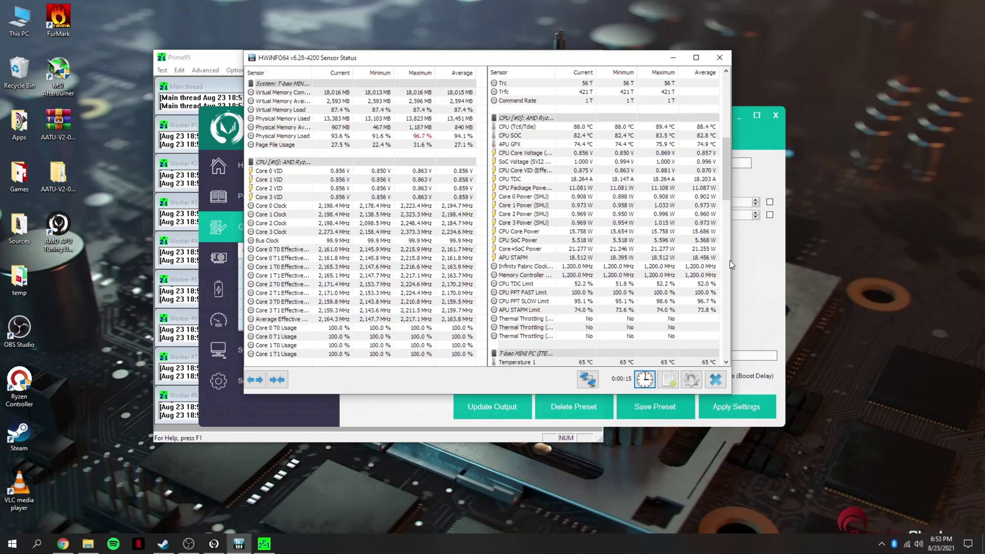
Step: Return to AMD APU Tuning Utility and save the 35 W custom settings as a preset named 35w
{"action": "left_click", "coordinate": [753, 261]}
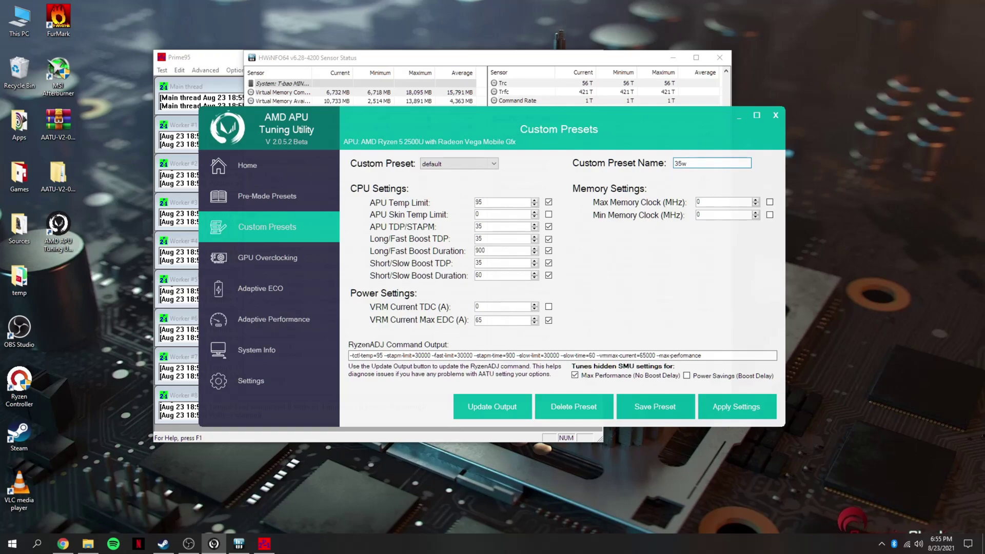
{"action": "left_click", "coordinate": [654, 407]}
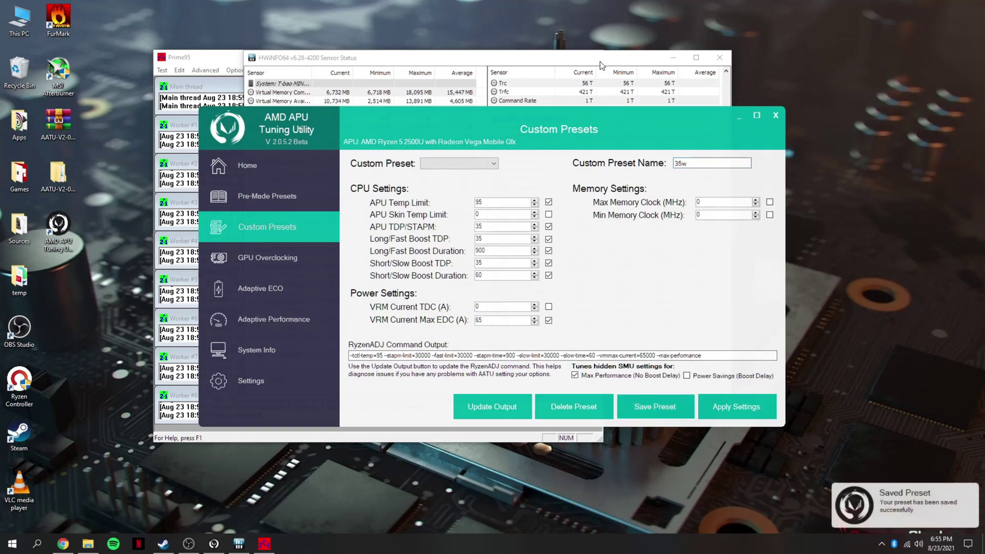
Step: Load and apply the default custom preset, and select the 35w preset from the saved presets
{"action": "left_click", "coordinate": [462, 163]}
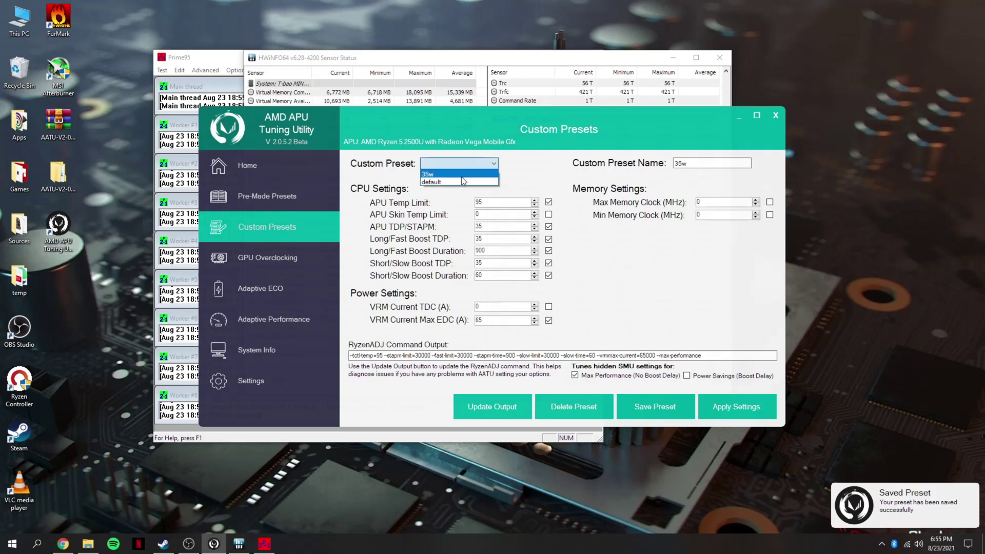
{"action": "left_click", "coordinate": [452, 182]}
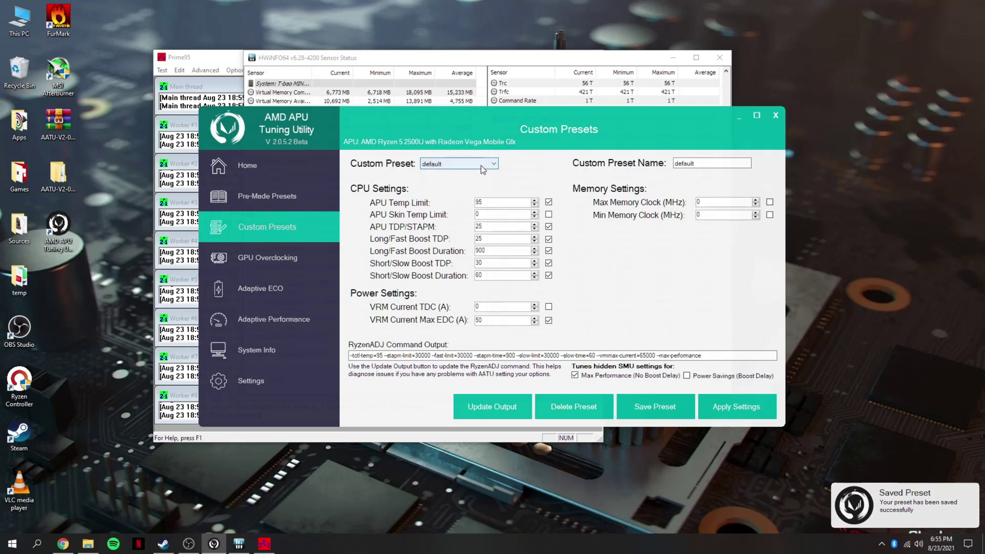
{"action": "left_click", "coordinate": [735, 407]}
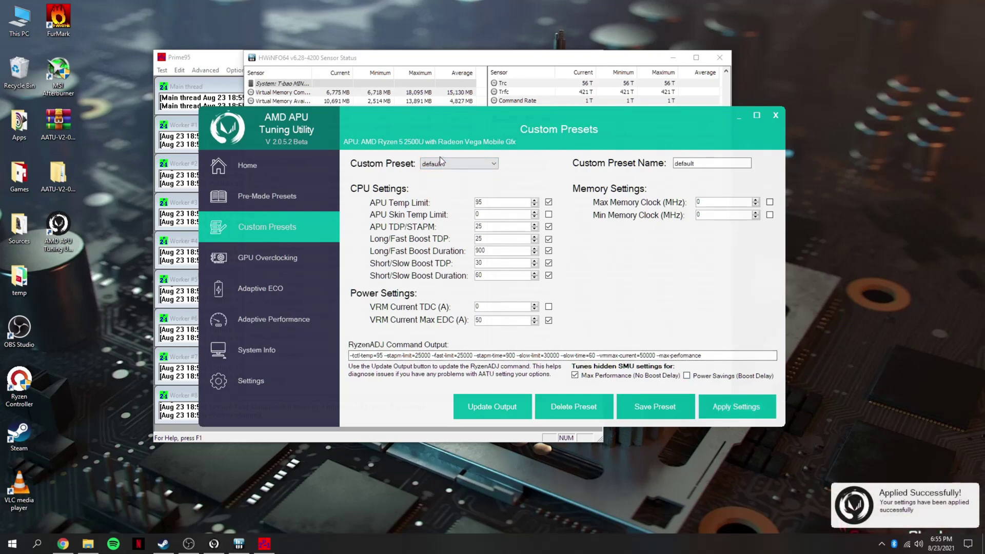
{"action": "left_click", "coordinate": [492, 163]}
{"action": "left_click", "coordinate": [451, 173]}
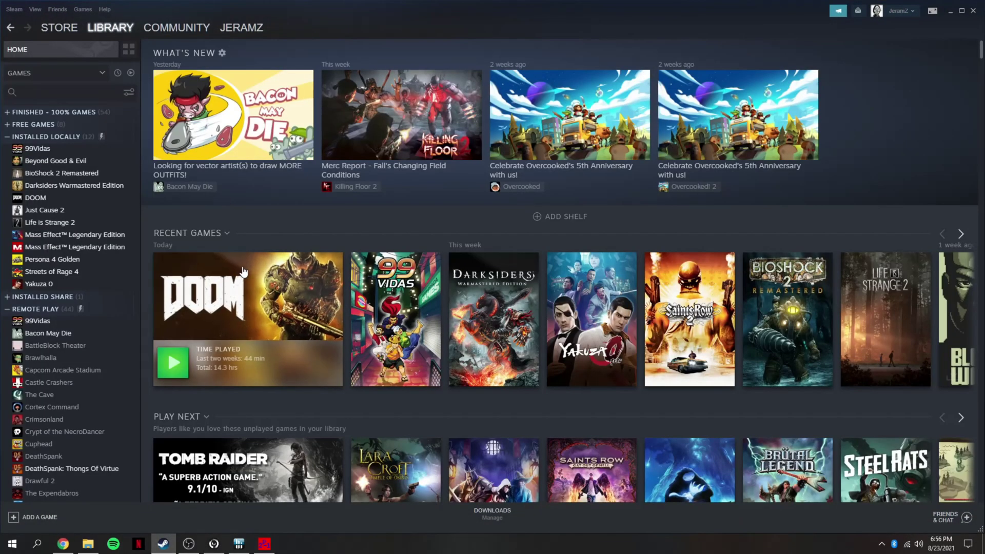
Step: Launch DOOM from the Steam library and check its performance overlay against the default preset's power limits
{"action": "left_click", "coordinate": [172, 362]}
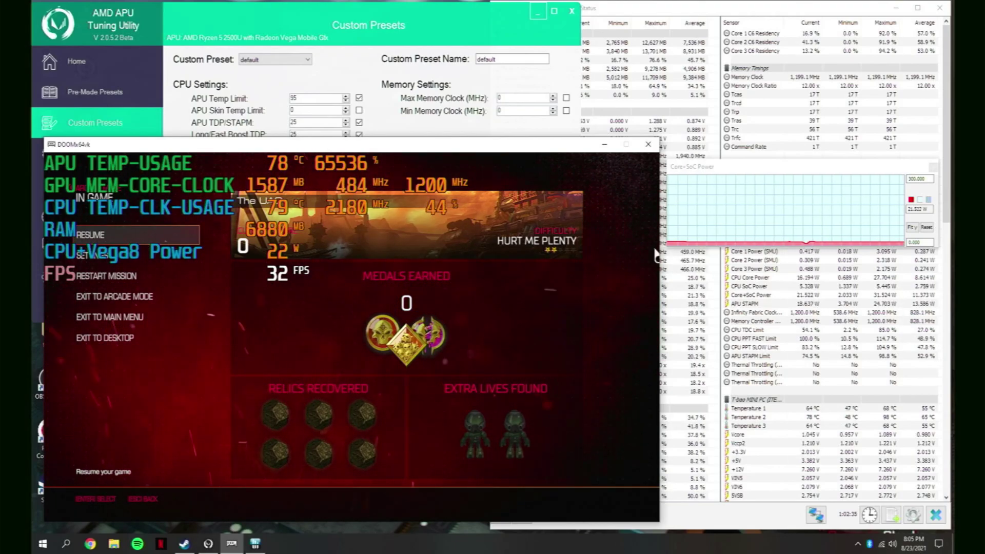
{"action": "key", "text": "alt+Tab"}
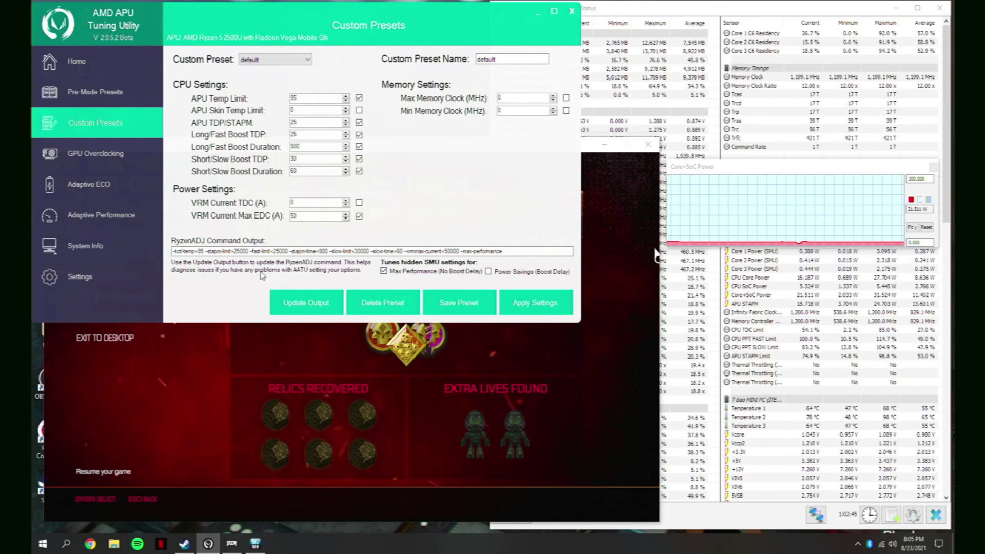
{"action": "key", "text": "alt+Tab"}
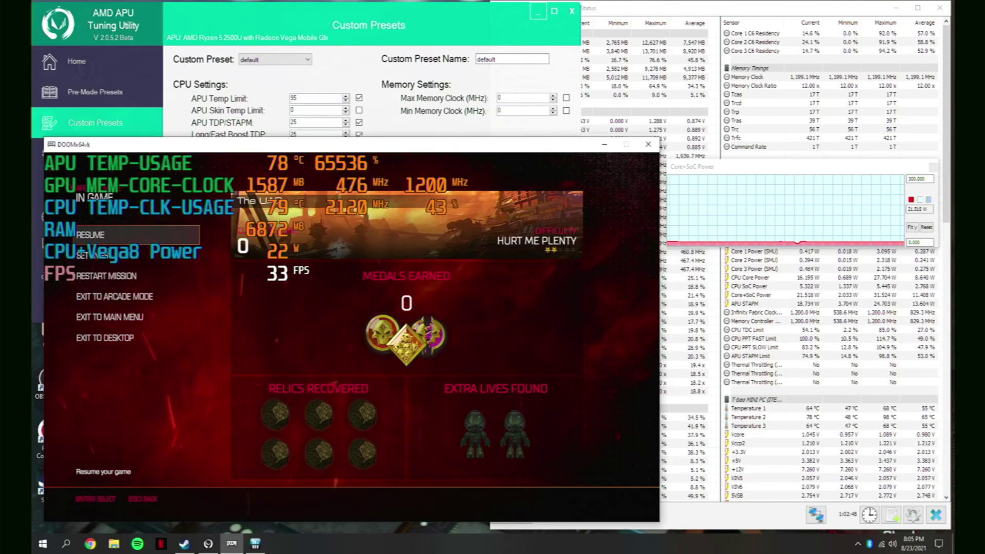
{"action": "key", "text": "Escape"}
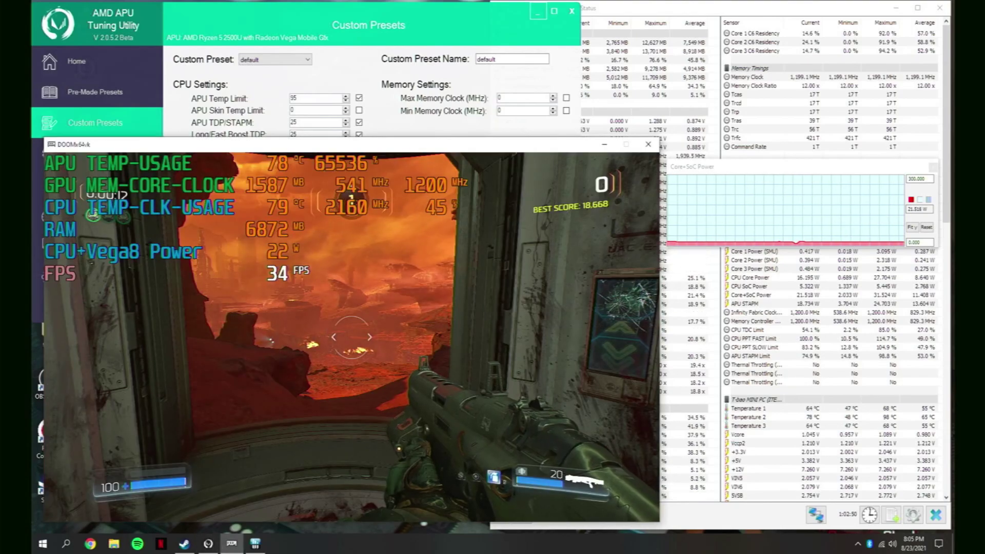
{"action": "key", "text": "Escape"}
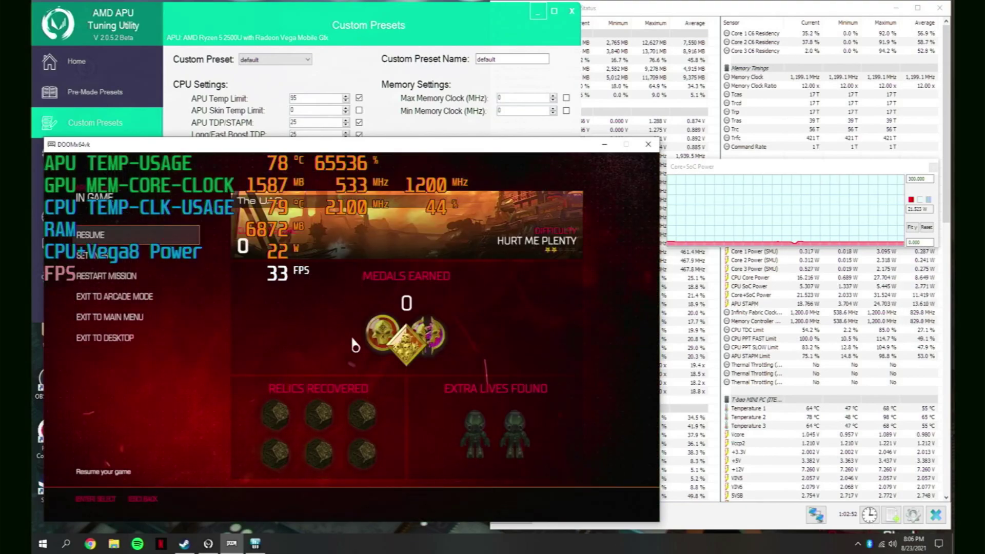
Step: Examine DOOM's video and advanced graphics settings, and return to the running mission
{"action": "left_click", "coordinate": [129, 266]}
{"action": "left_click", "coordinate": [95, 319]}
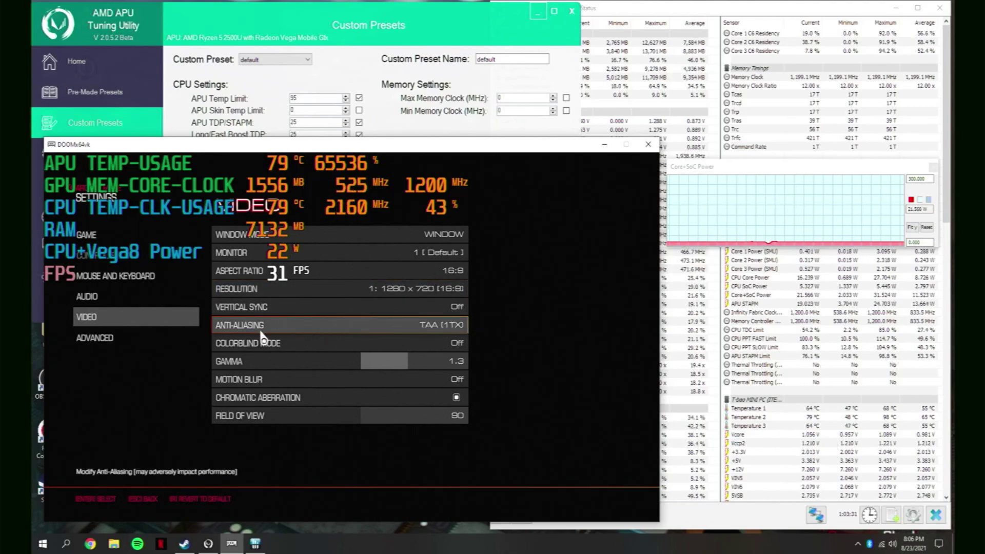
{"action": "left_click", "coordinate": [144, 338]}
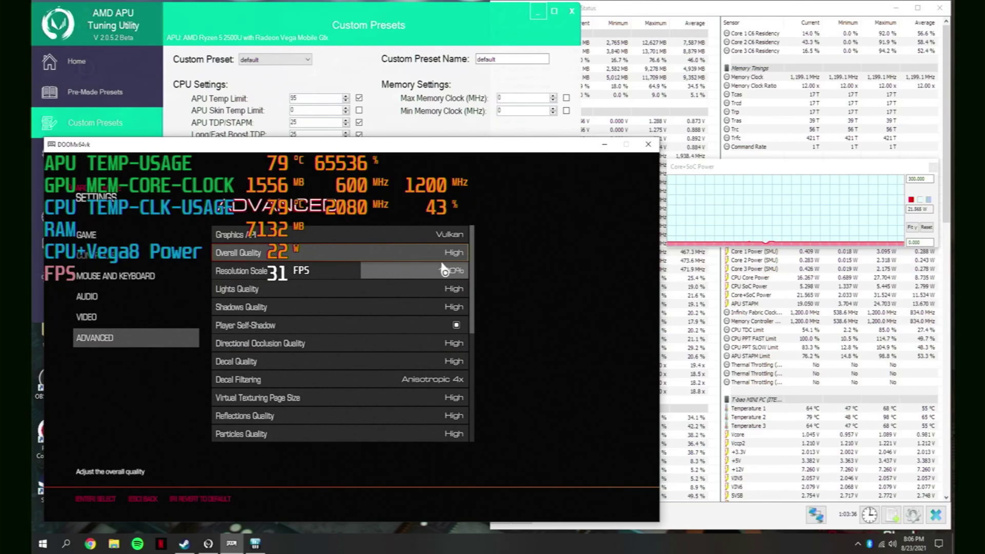
{"action": "key", "text": "Escape"}
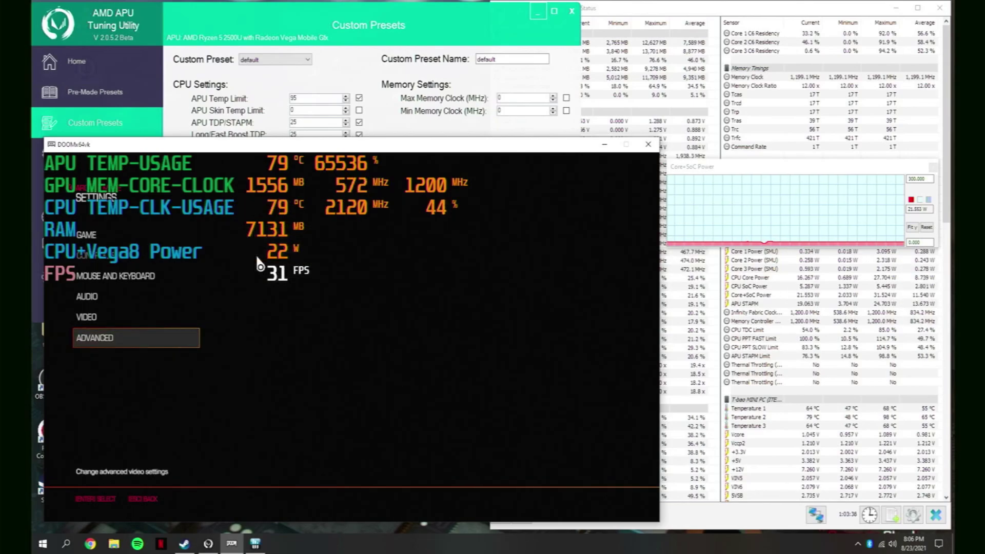
{"action": "key", "text": "Escape"}
{"action": "key", "text": "Escape"}
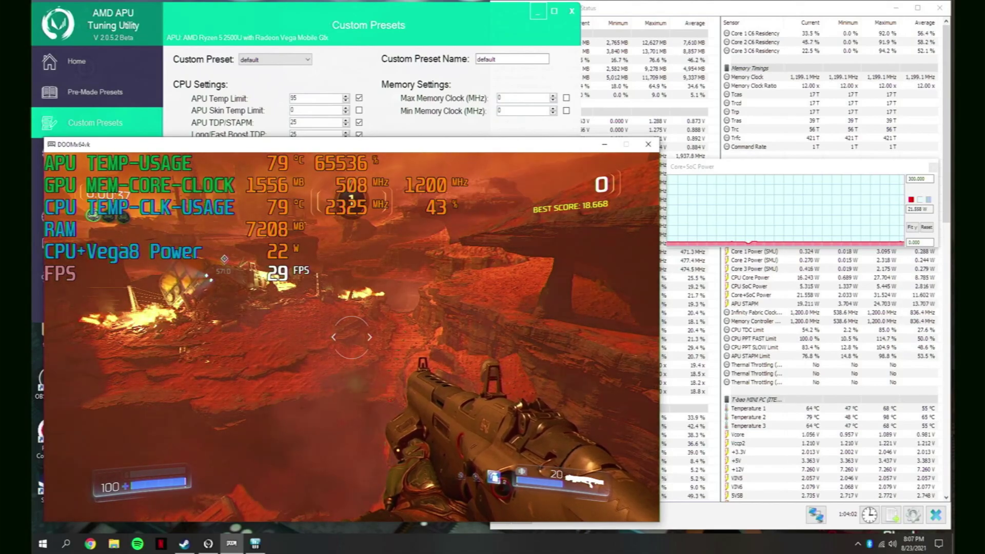
Step: Pause DOOM, switch to AMD APU Tuning Utility and open the list of saved custom presets
{"action": "key", "text": "Escape"}
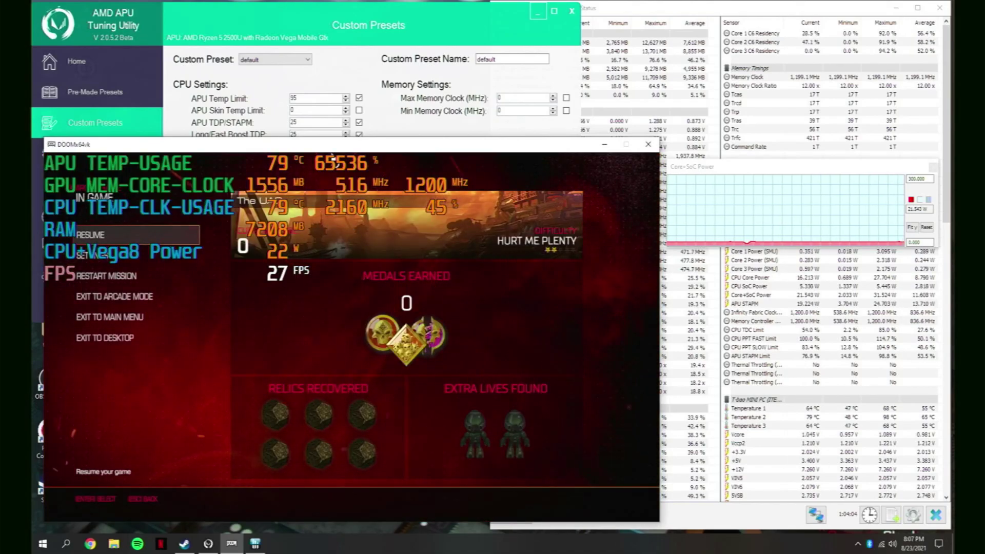
{"action": "left_click", "coordinate": [179, 5]}
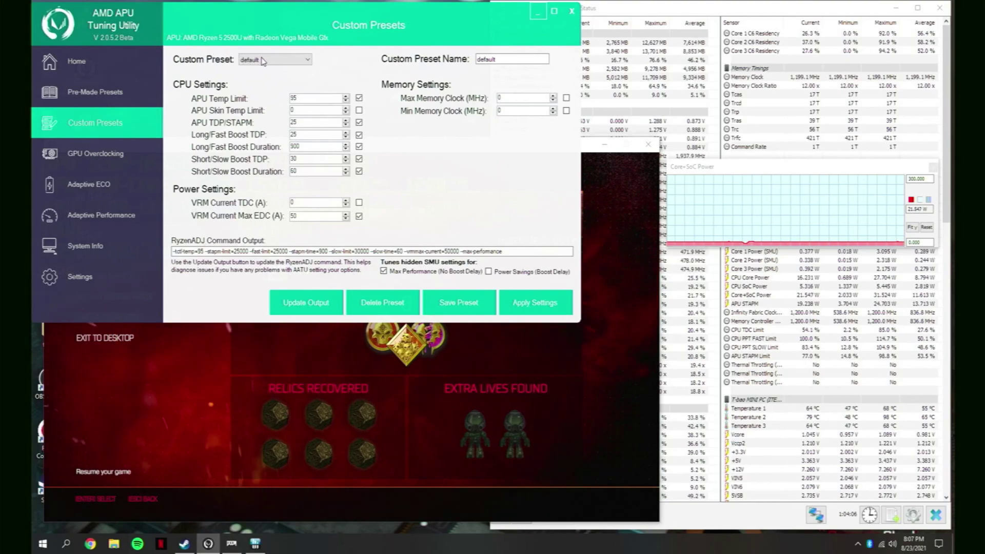
{"action": "left_click", "coordinate": [286, 64]}
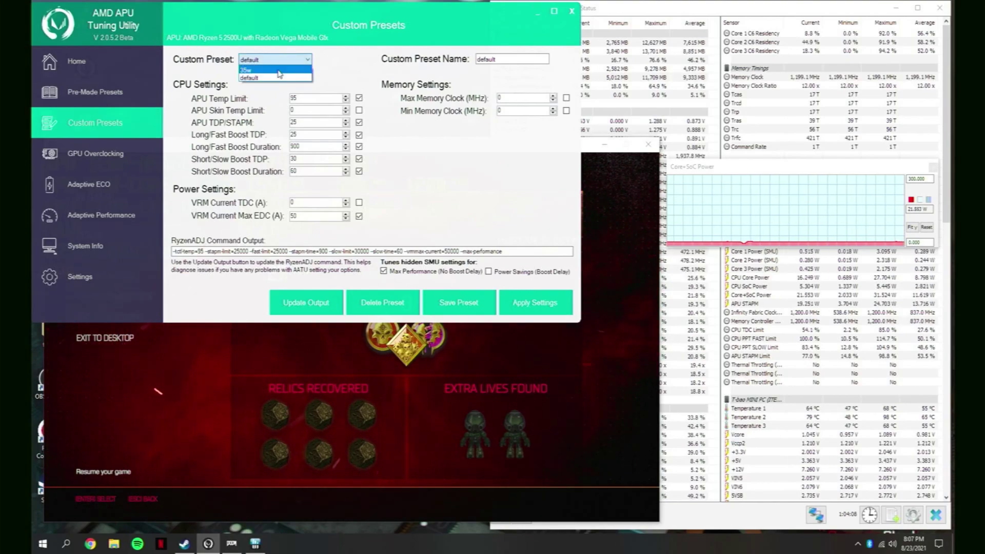